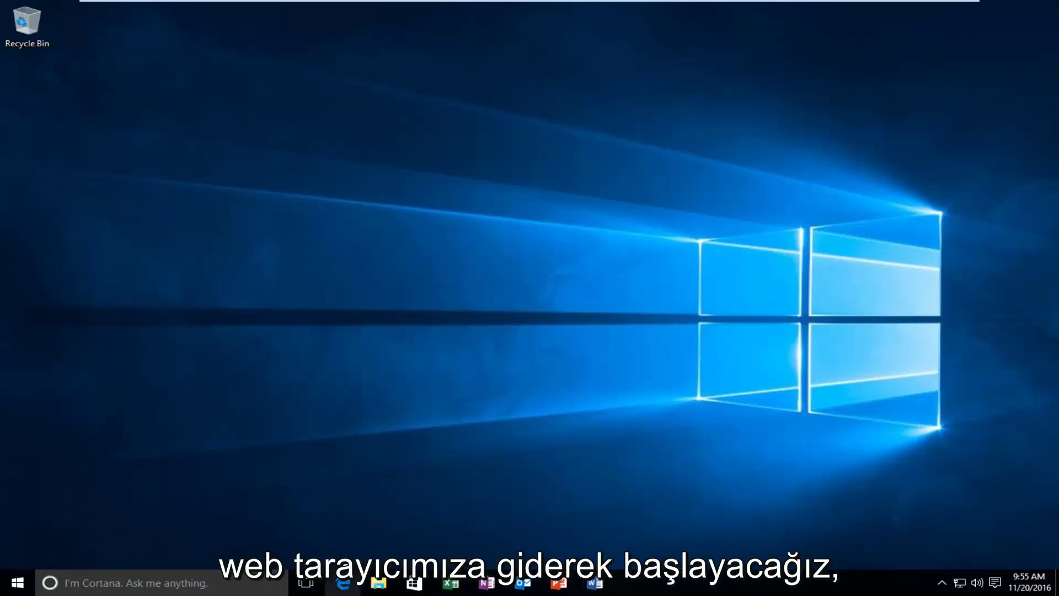
Open Edge and search Google for 'directx'.
click(343, 583)
click(981, 79)
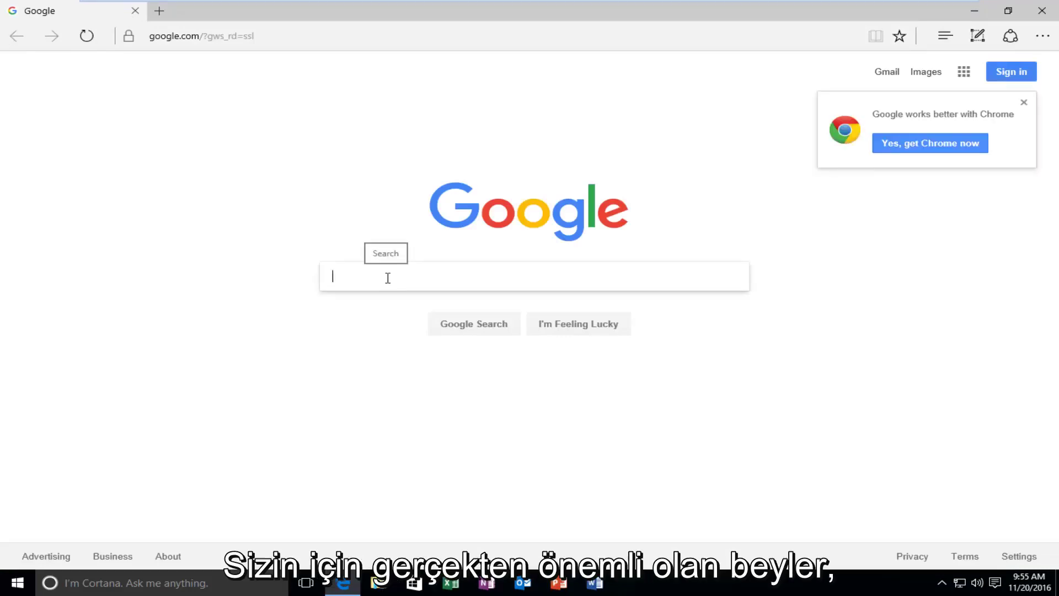
text(directx)
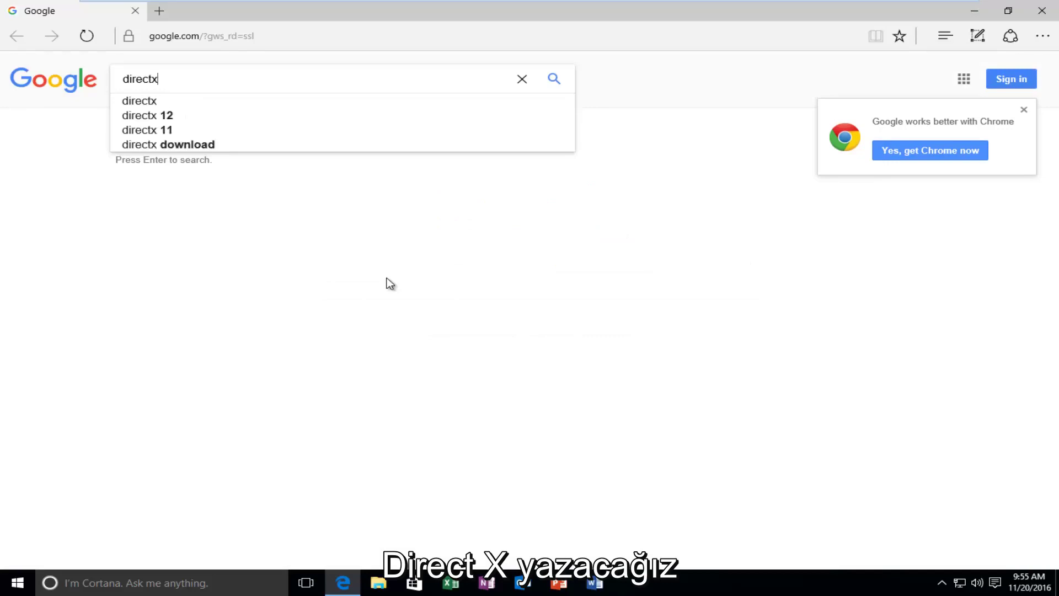
key(Return)
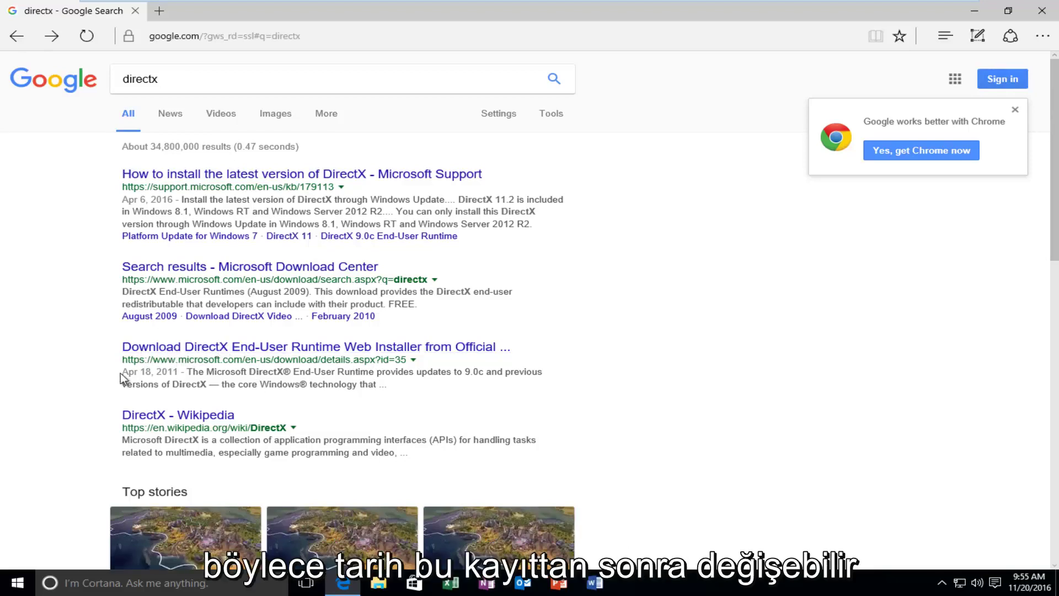
Highlight the third result's date and its microsoft.com domain.
drag(120, 373, 169, 370)
click(190, 380)
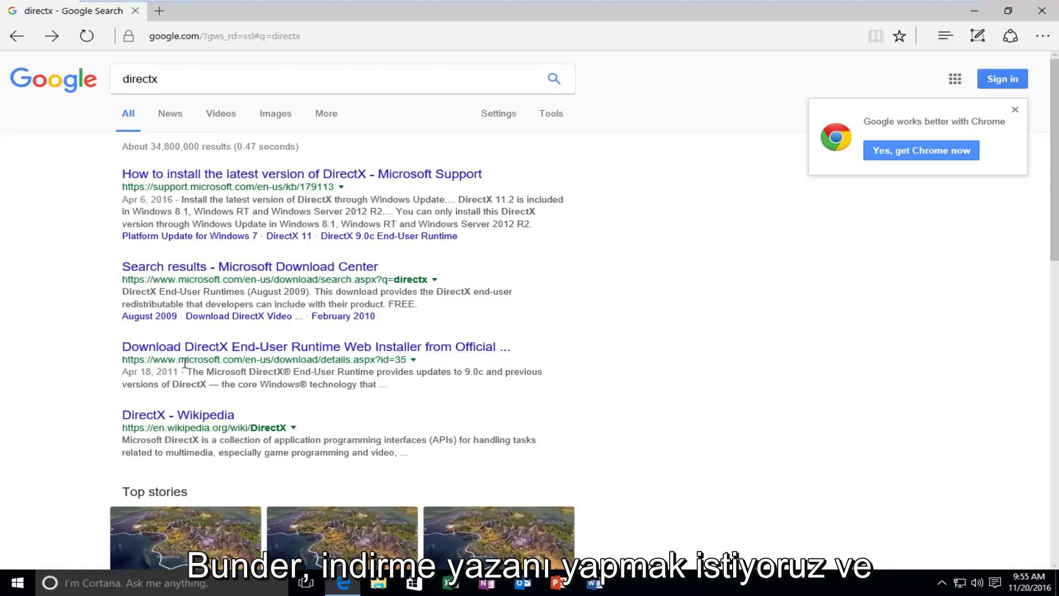
drag(177, 359, 242, 360)
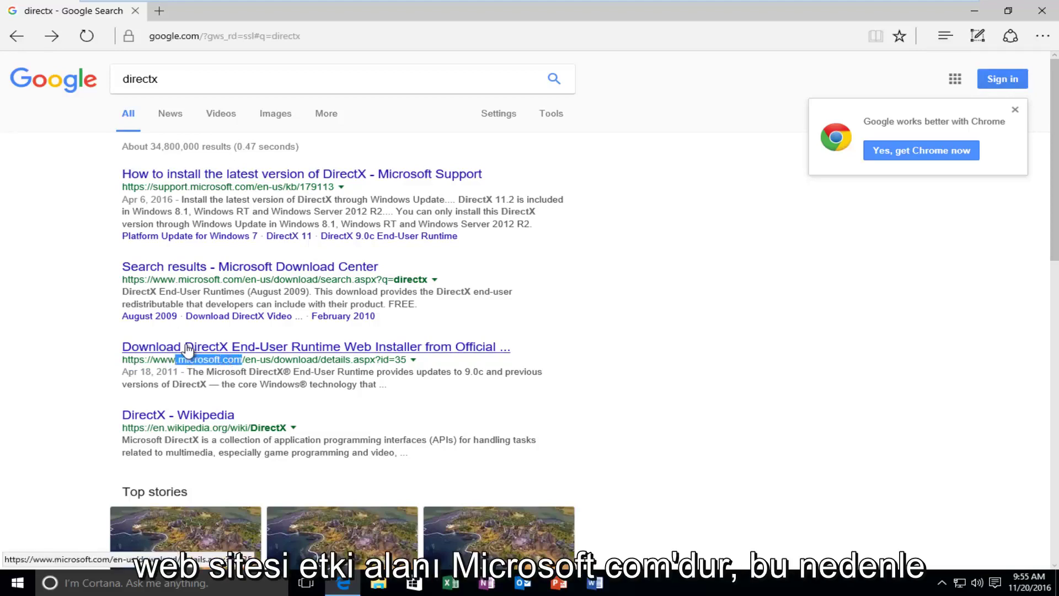
Open the DirectX End-User Runtime Web Installer page and keep English as the language.
click(187, 347)
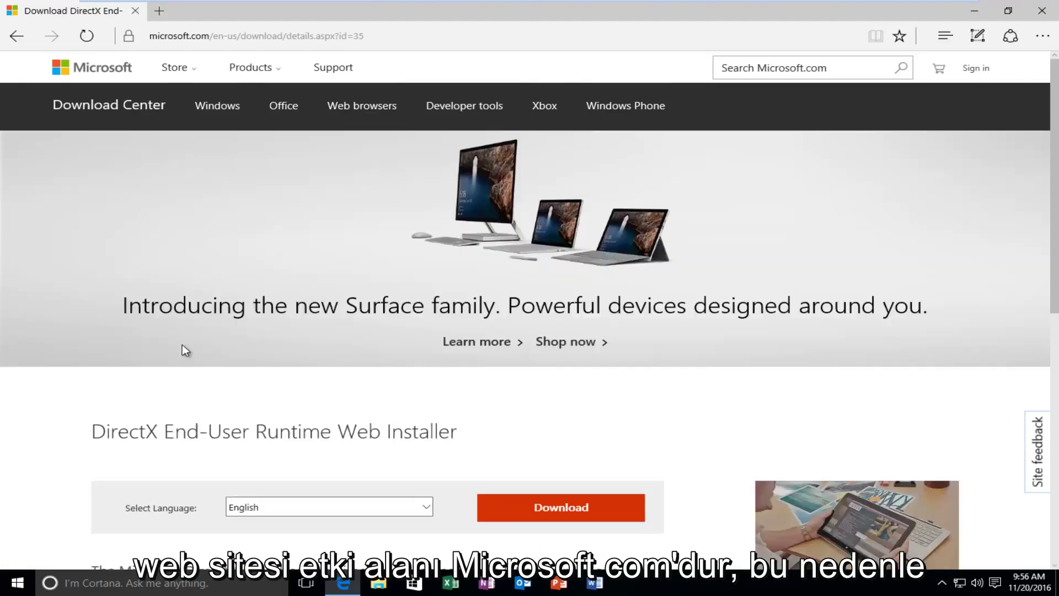
scroll(182, 344, down, 4)
scroll(248, 287, down, 1)
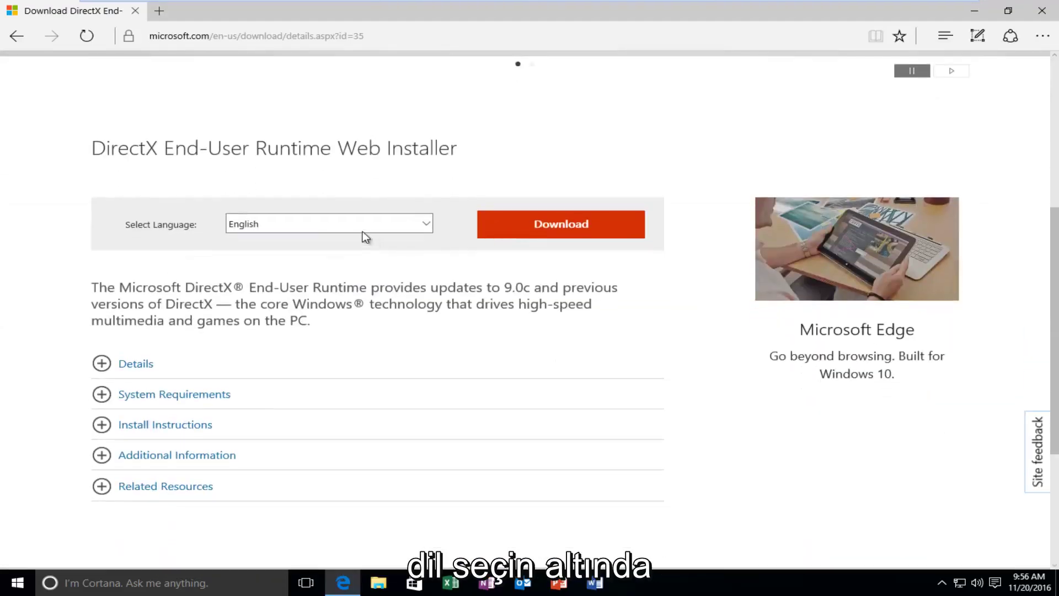
click(287, 223)
click(375, 222)
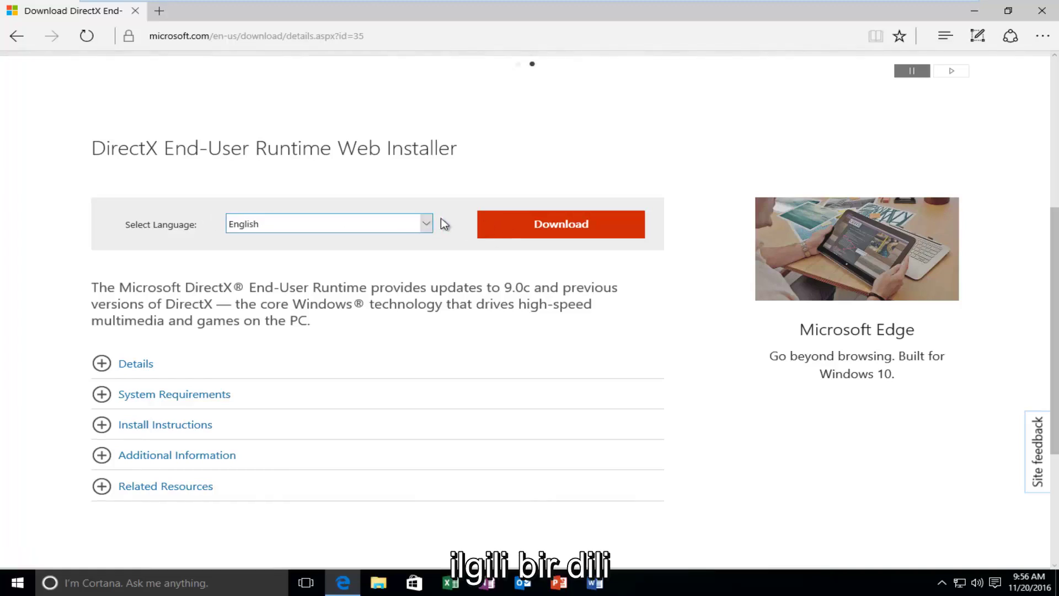
Download dxwebsetup.exe without the MSN homepage and Bing extras, then run it.
click(544, 226)
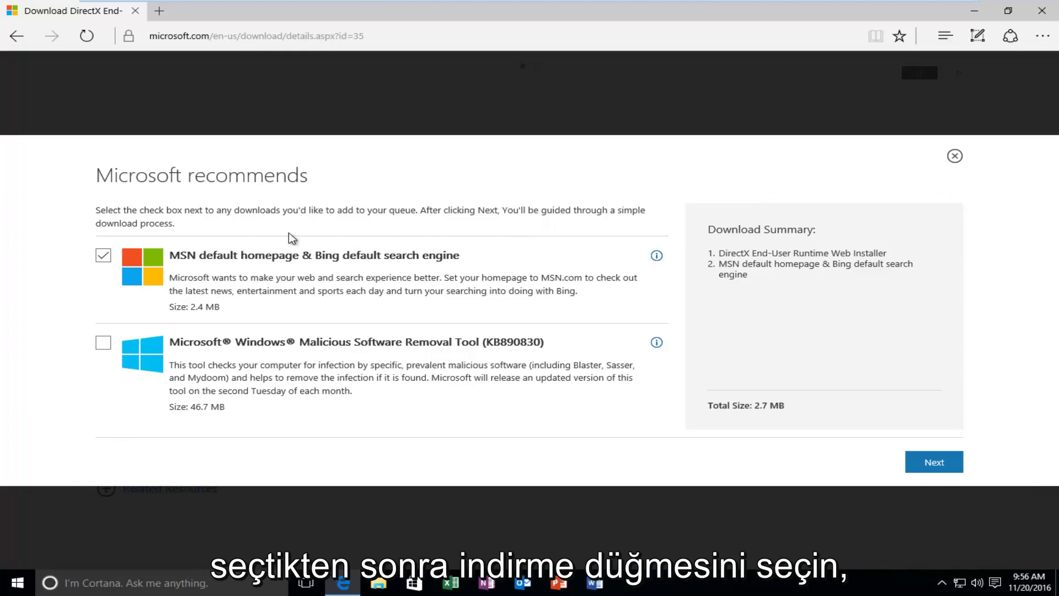
click(105, 255)
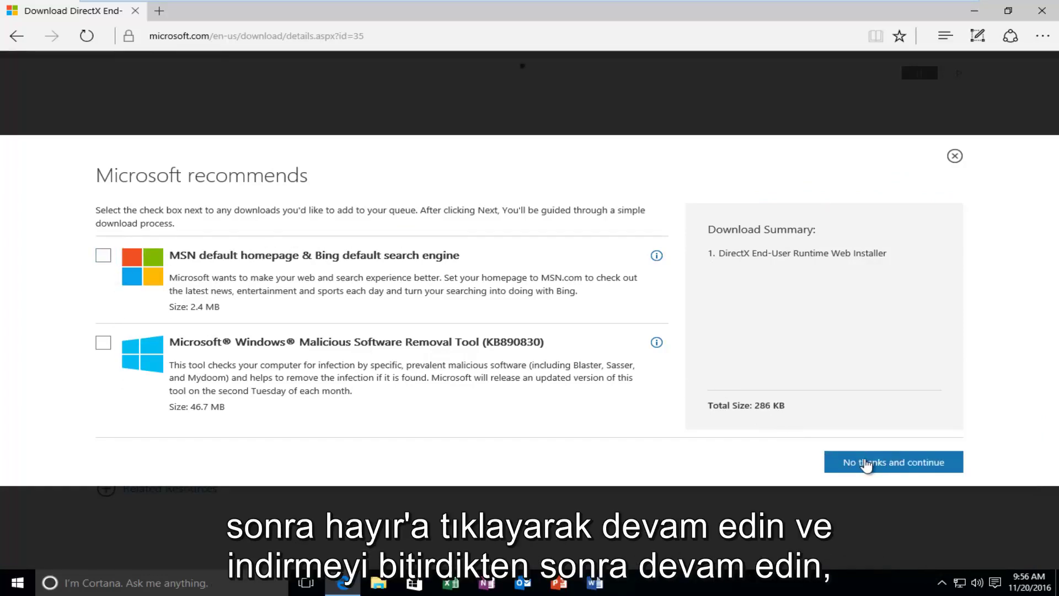
click(859, 465)
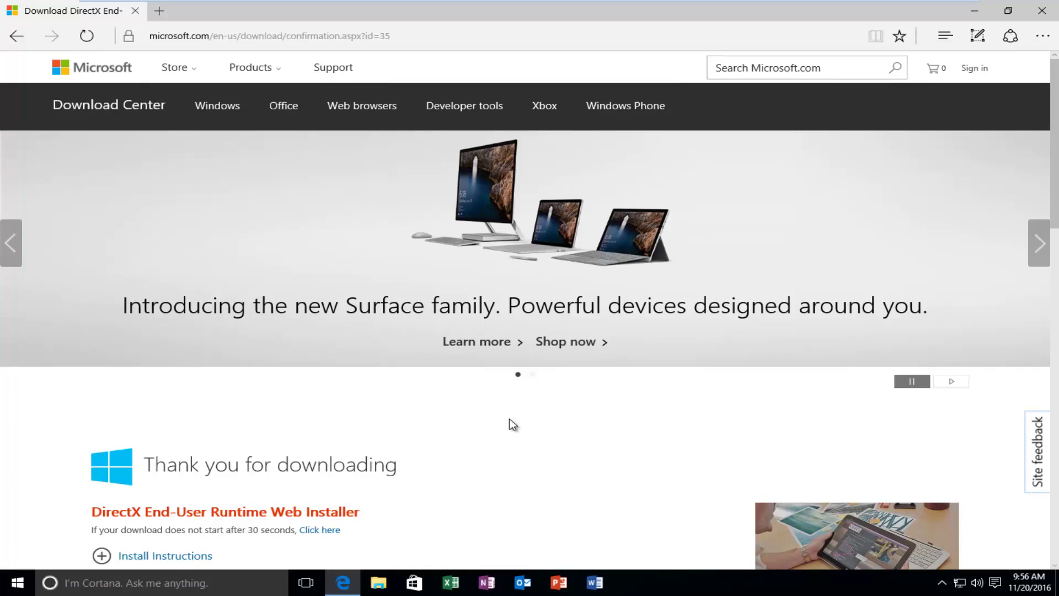
scroll(512, 425, down, 3)
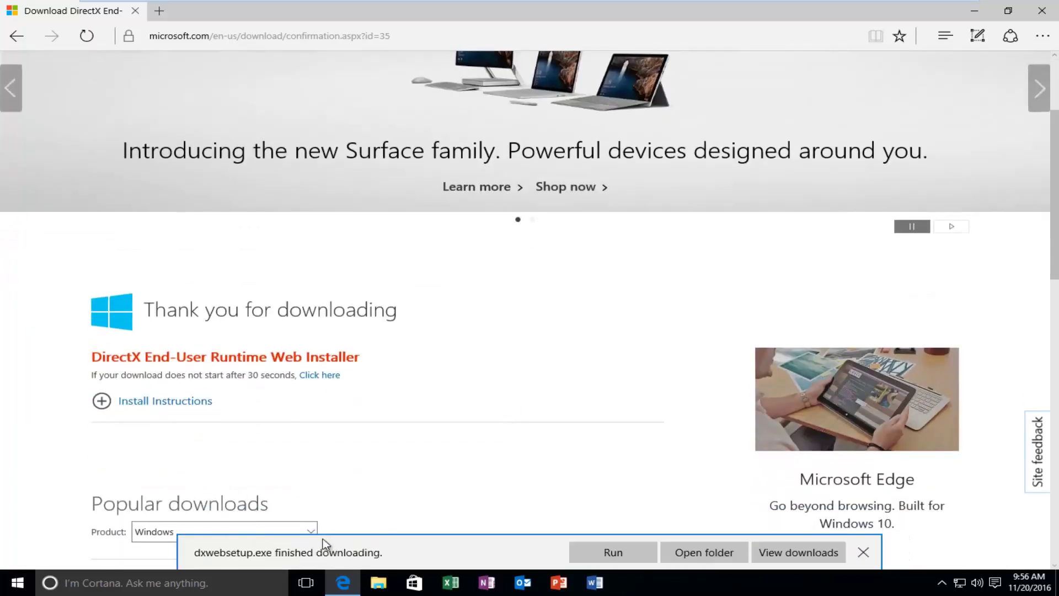
click(600, 556)
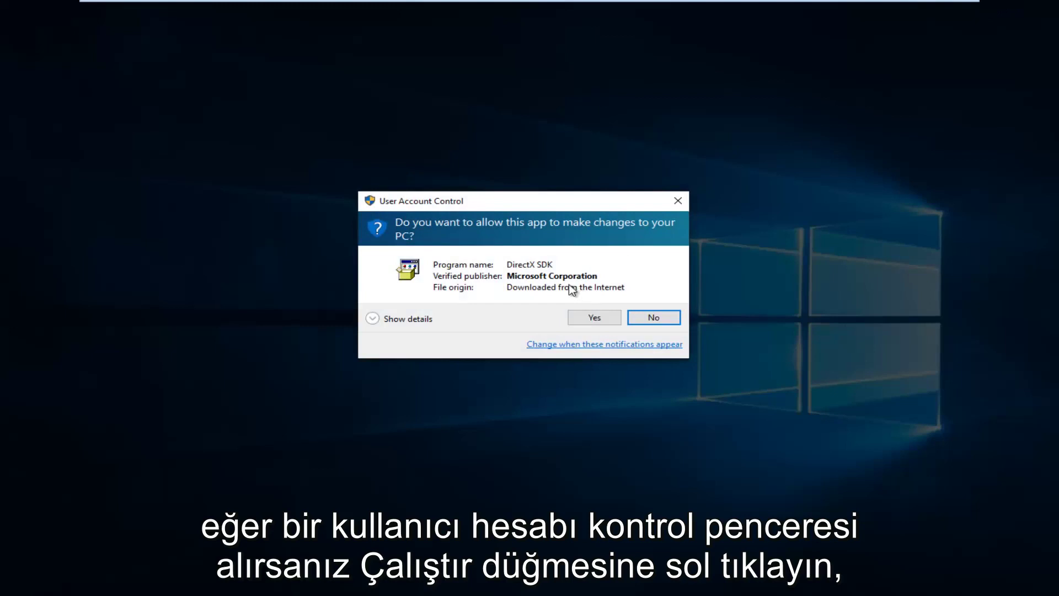
Allow the DirectX installer through UAC, accept the license, and uncheck Install the Bing Bar.
click(593, 318)
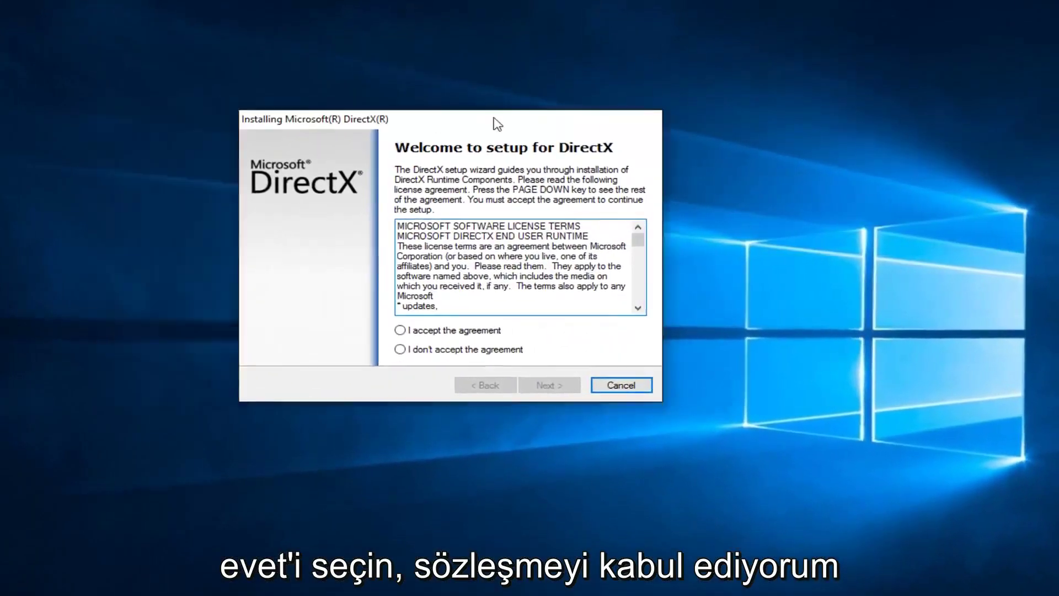
click(458, 332)
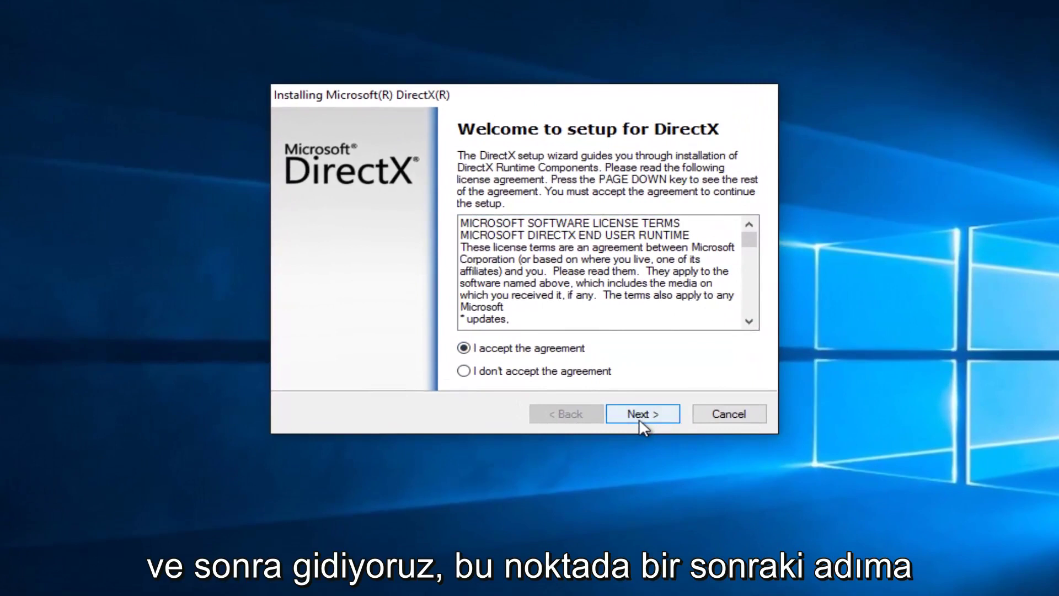
click(626, 407)
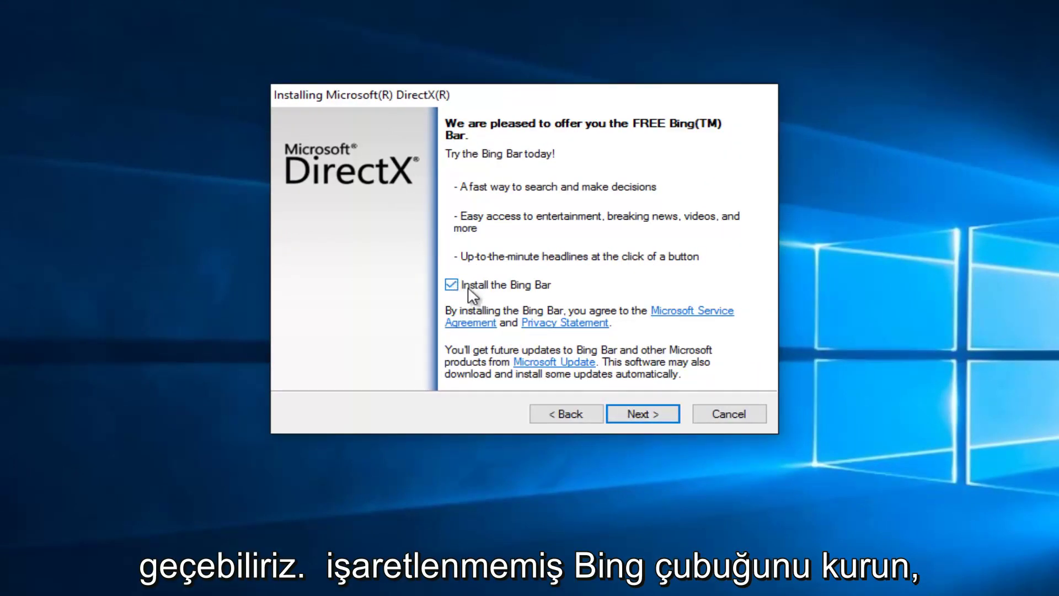
click(451, 284)
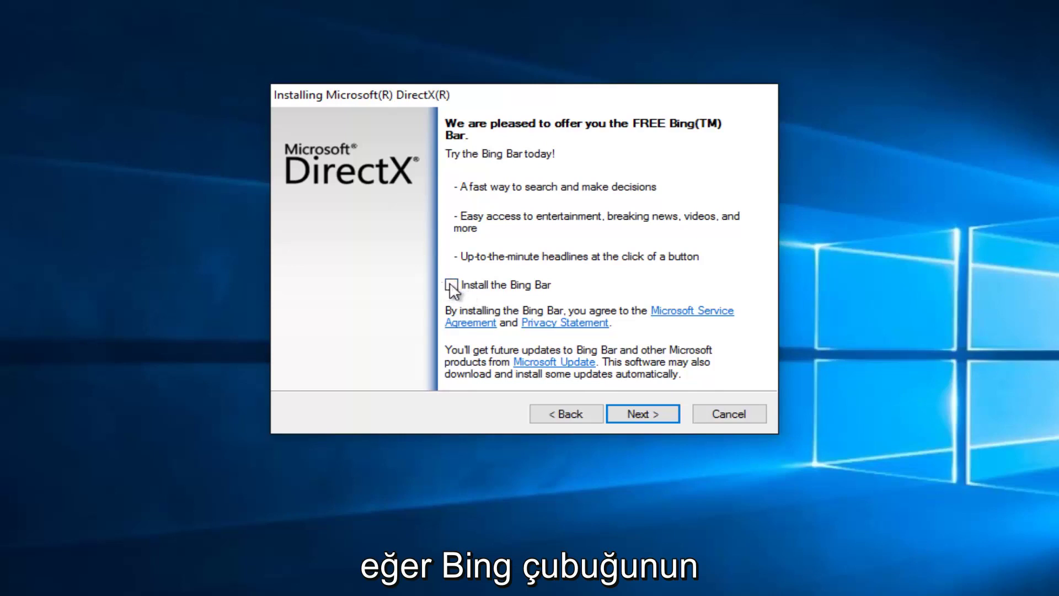
click(641, 415)
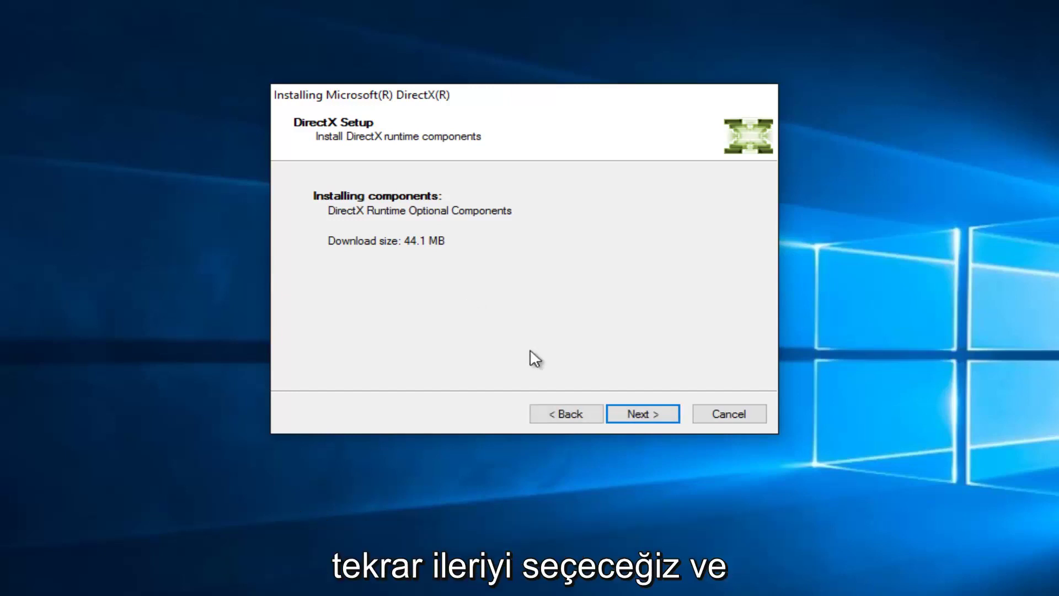
Download and install the 44.1 MB DirectX runtime components, then finish setup.
click(657, 415)
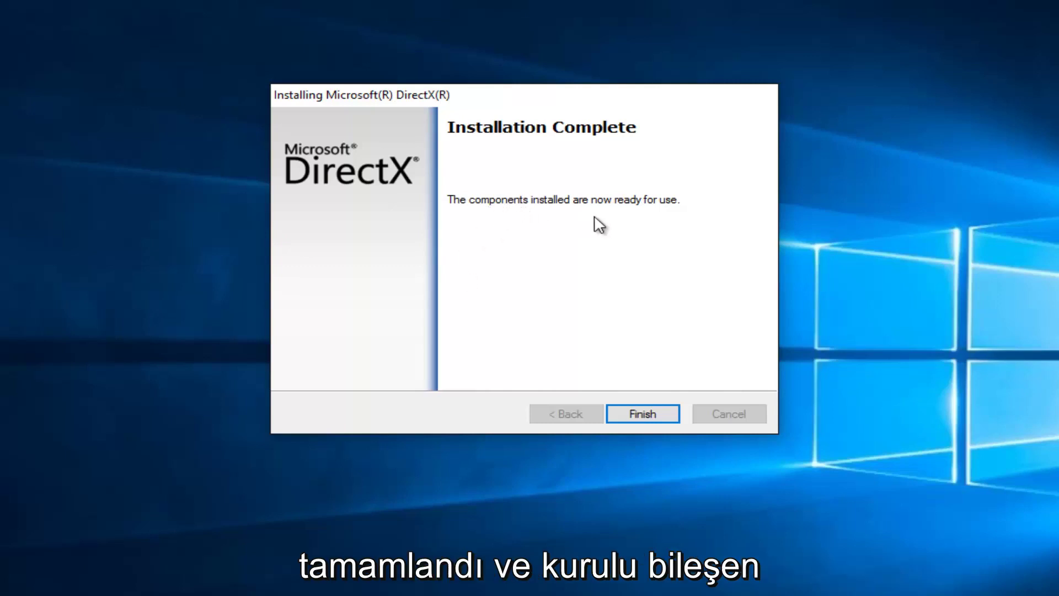
click(645, 418)
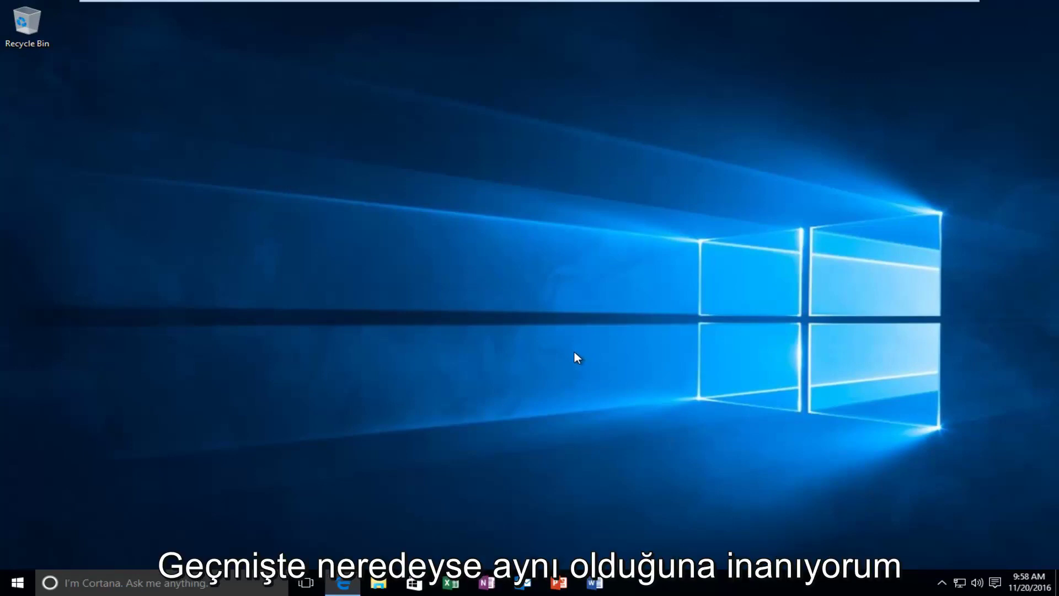
Bring Edge back up from the taskbar on the DirectX thank-you page.
click(343, 582)
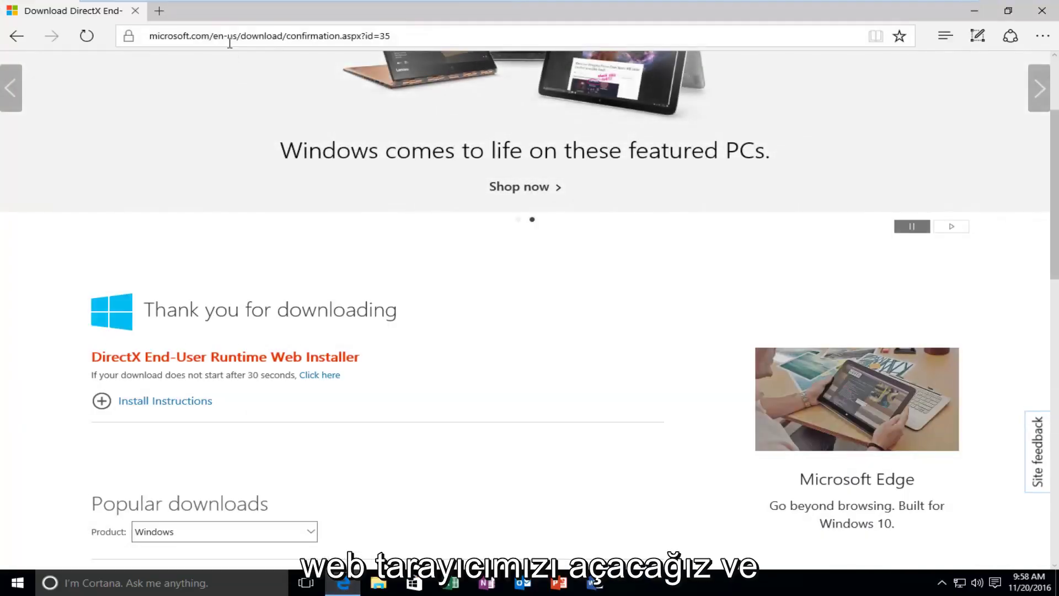
Go to google.com, search 'd3dcompiler_43.dll download', and open the DLL-Files.com result.
click(230, 42)
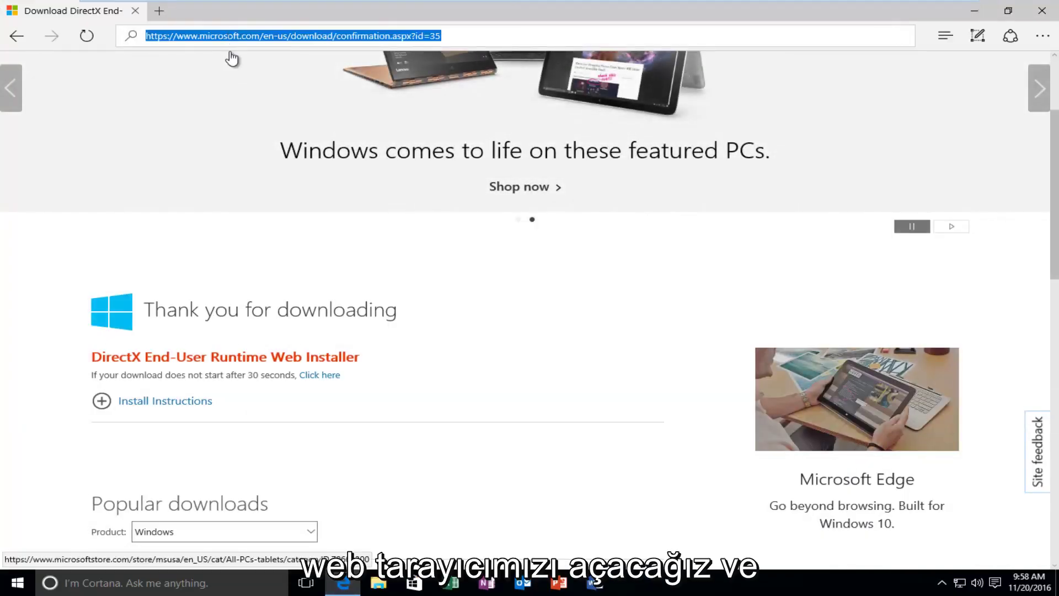
text(google.com)
key(Return)
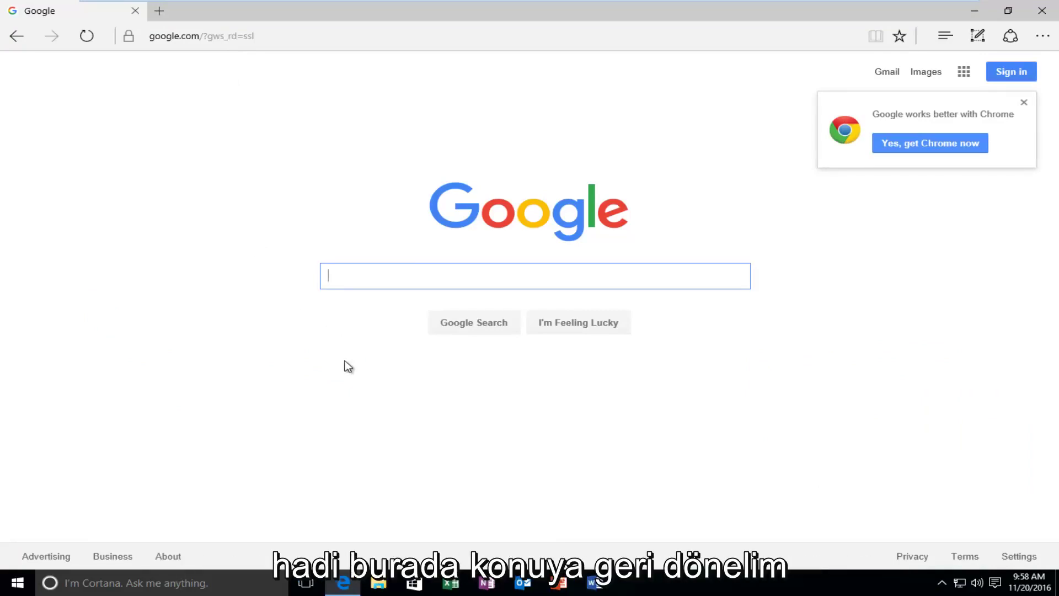
text(d)
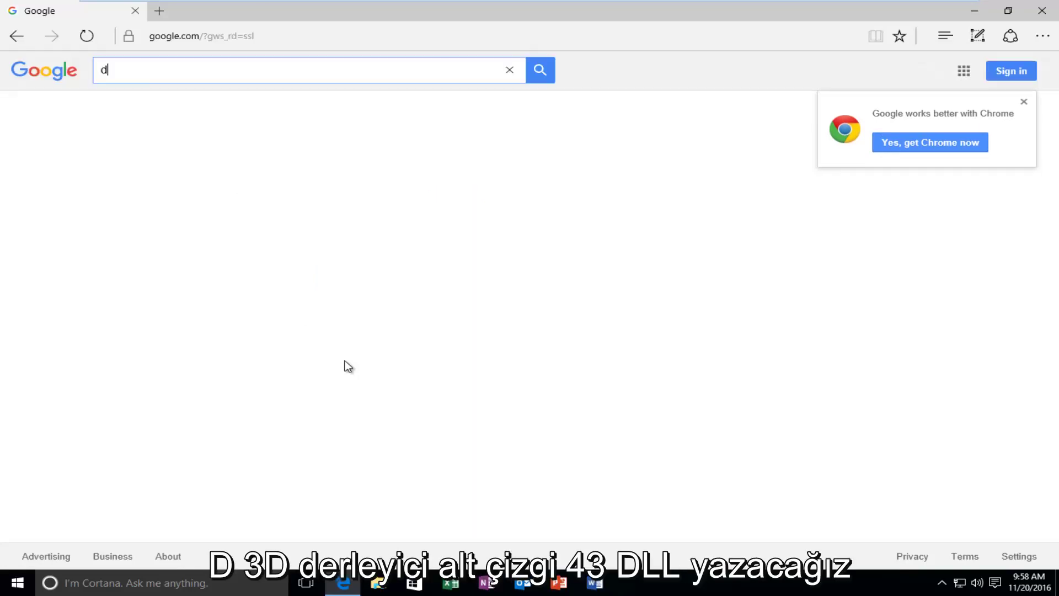
text(3dcompiler)
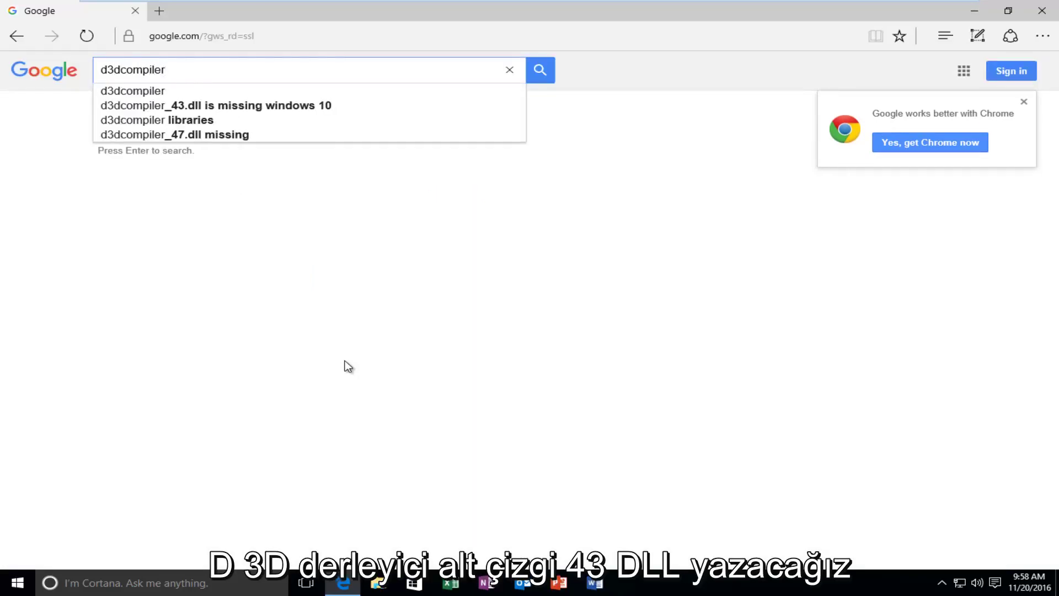
text(_43)
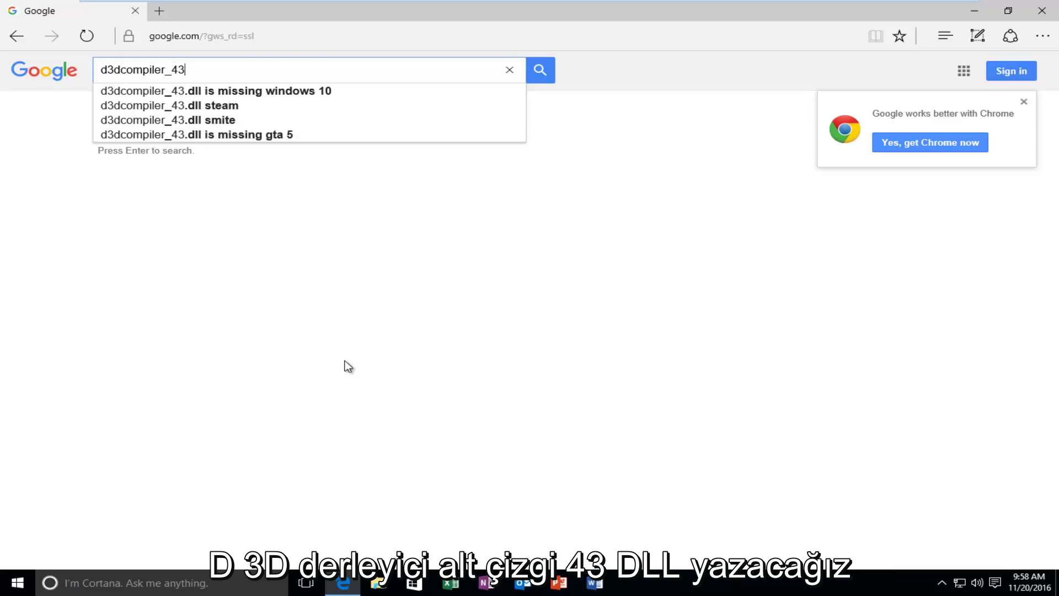
text(.dll downloa)
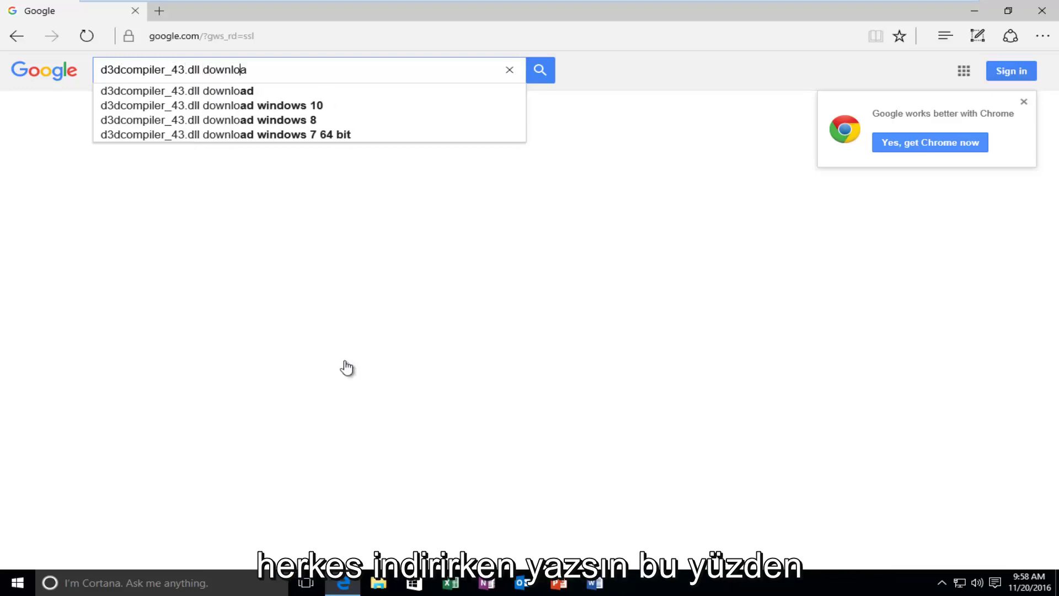
text(d)
key(Return)
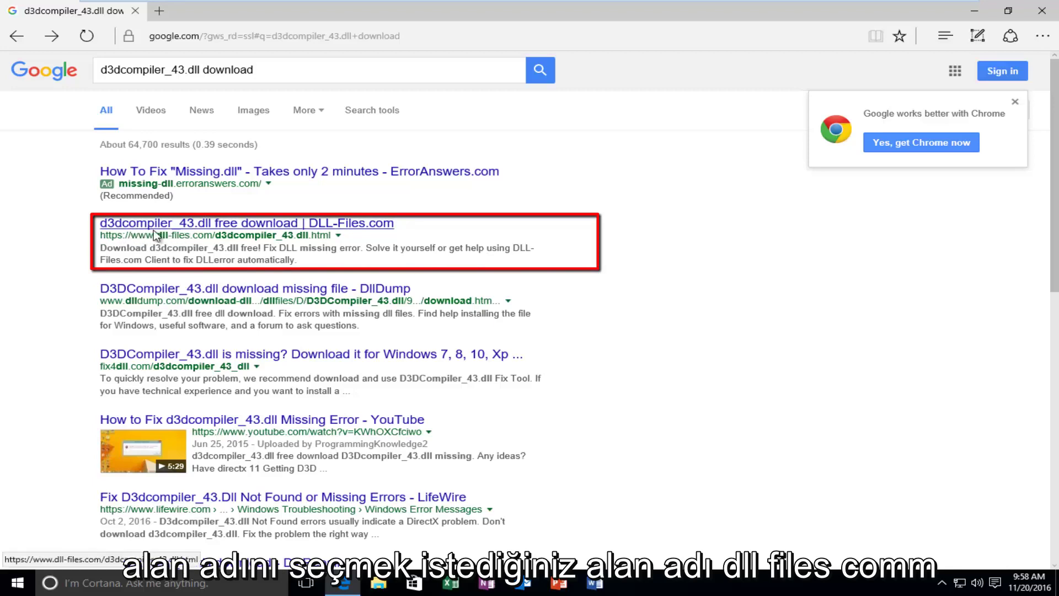
click(139, 223)
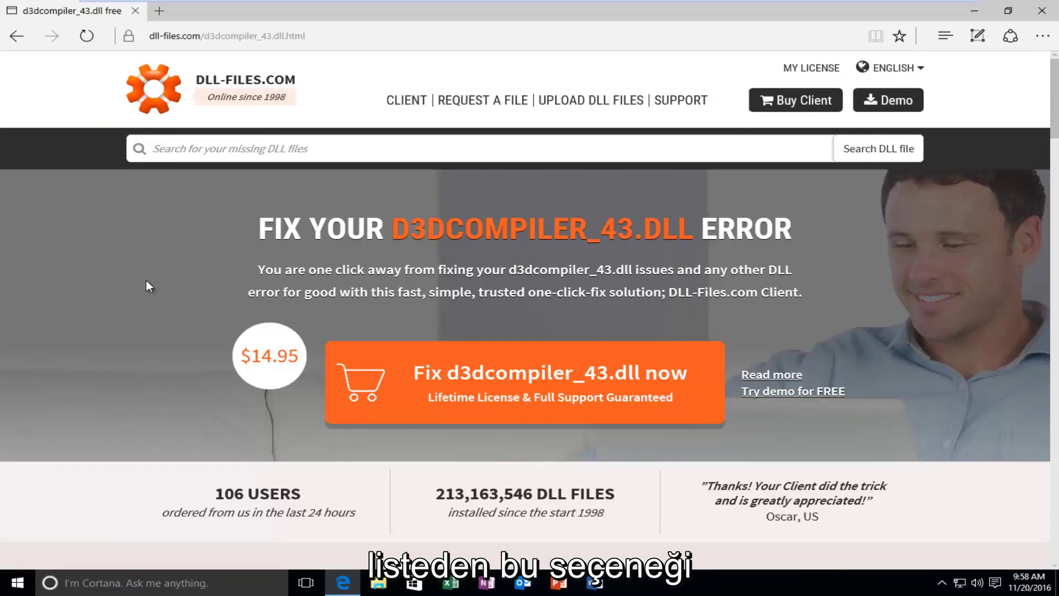
Scroll down to the table listing the 32bit (2.01 MB) and 64bit (2.41 MB) versions.
scroll(1054, 199, down, 10)
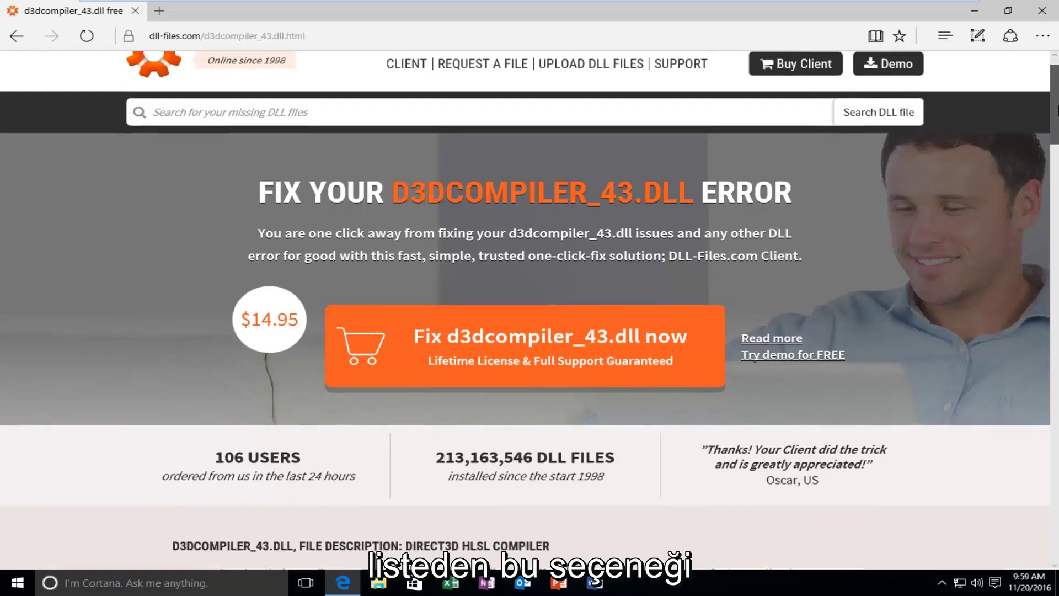
scroll(1056, 198, down, 4)
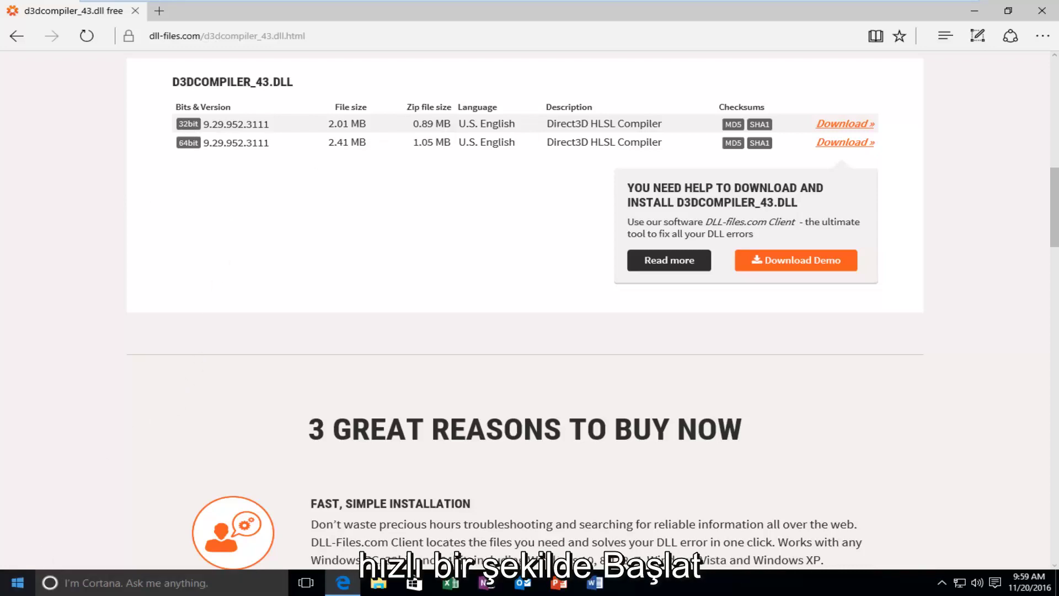
Search 'system' from Start and open System to check the 32-bit OS type.
click(9, 582)
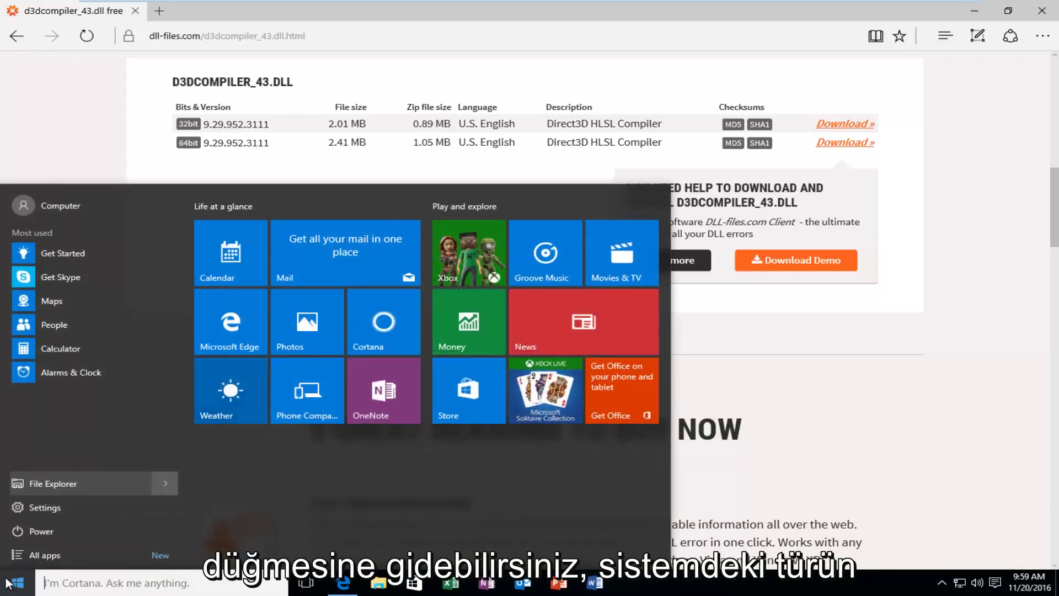
text(system)
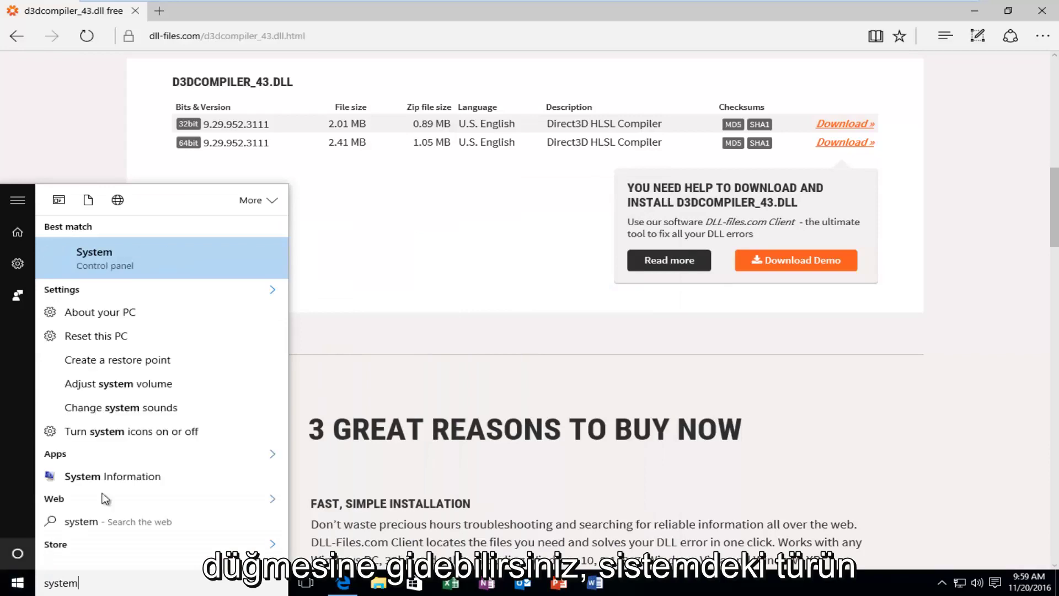
click(87, 267)
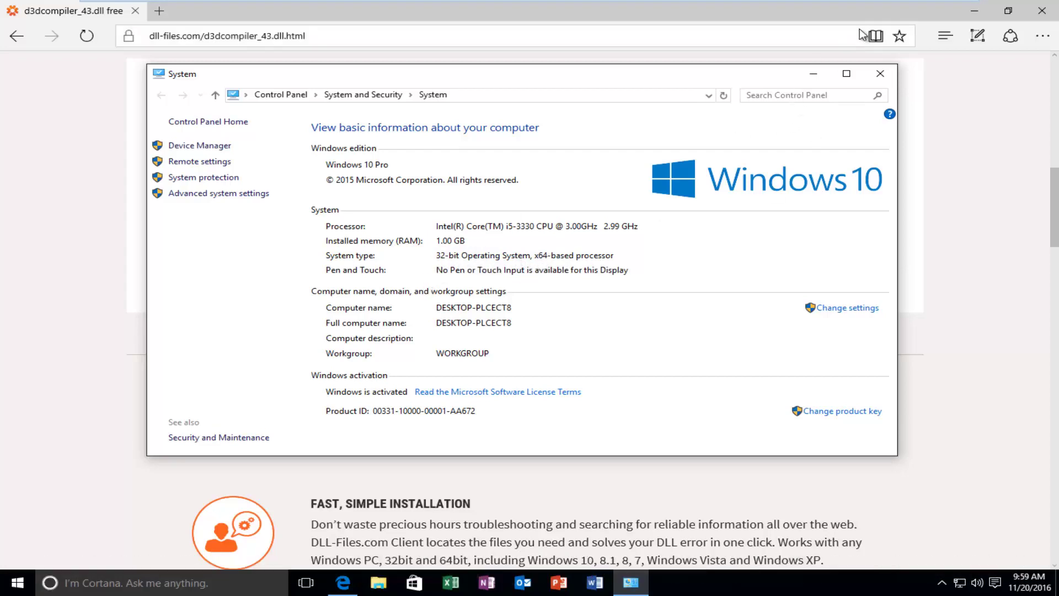
Close the System window and download the 32bit d3dcompiler_43.zip.
click(880, 78)
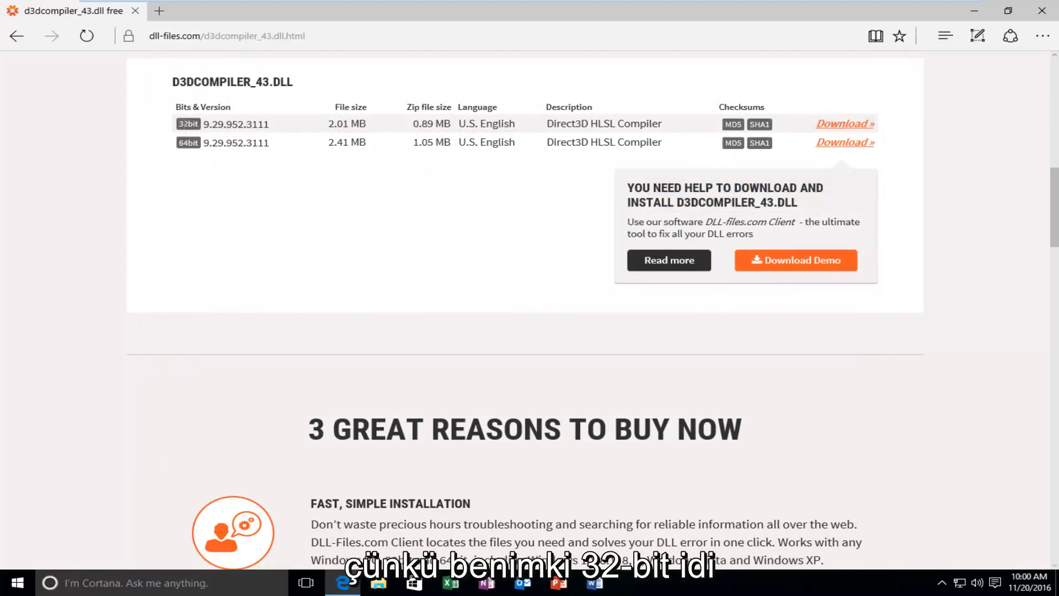
click(818, 124)
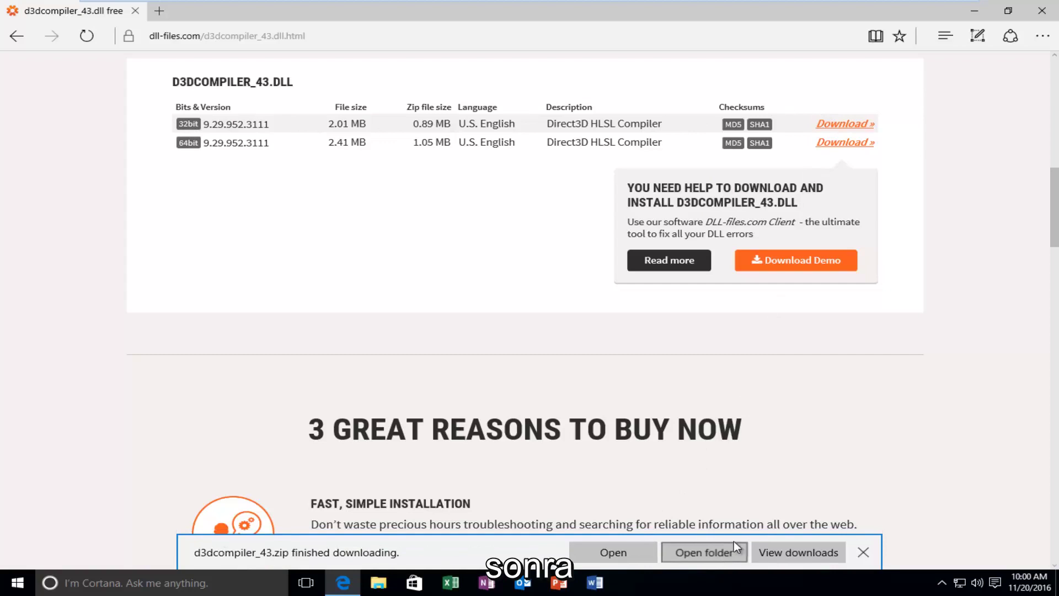
Drag the d3dcompiler_43 zip from Downloads onto the desktop and close the Downloads window.
click(975, 11)
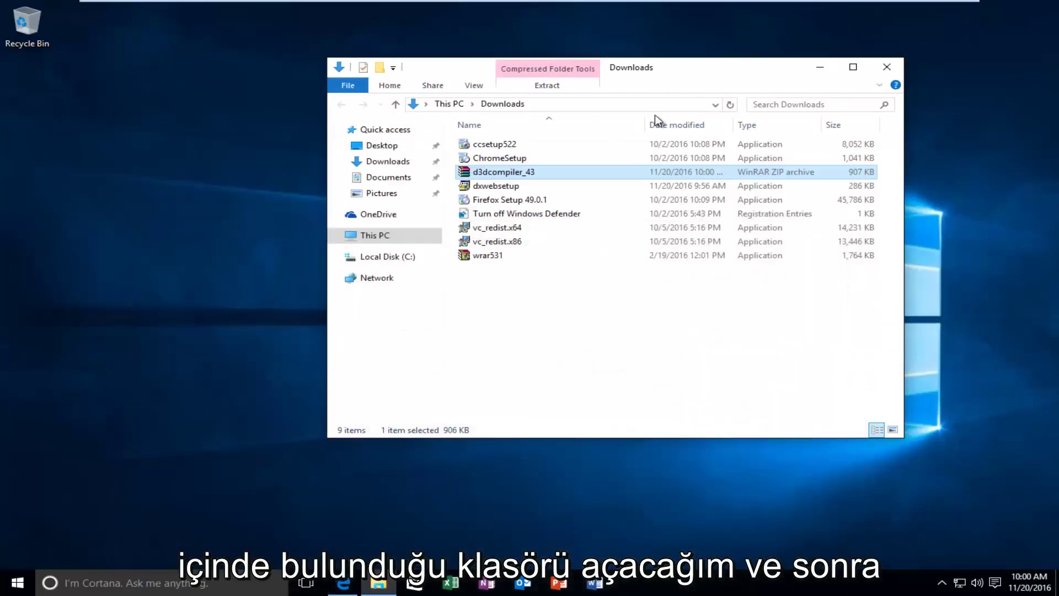
drag(503, 173, 184, 193)
right_click(183, 189)
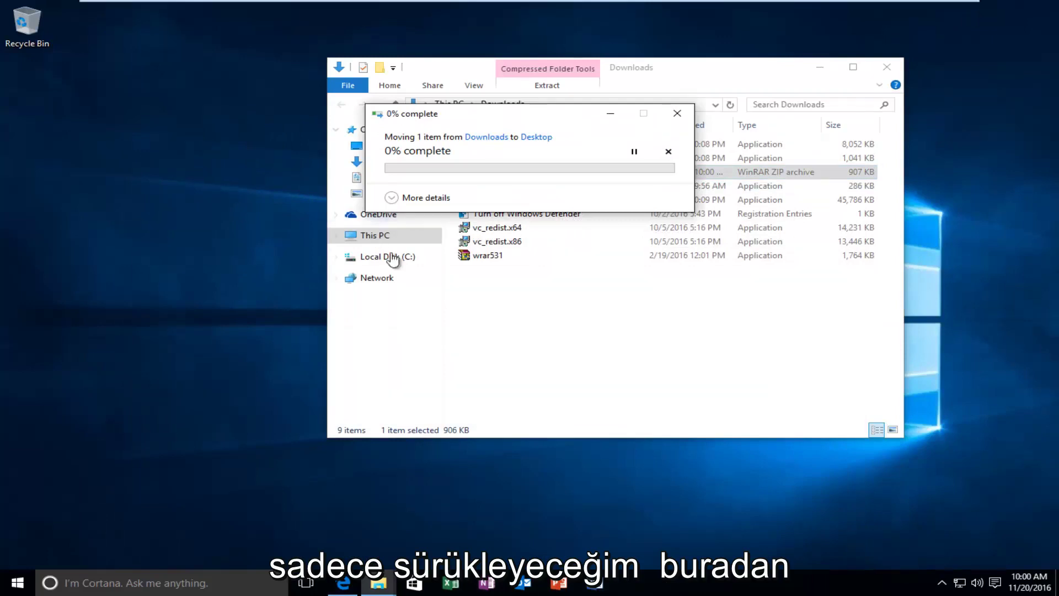
click(266, 160)
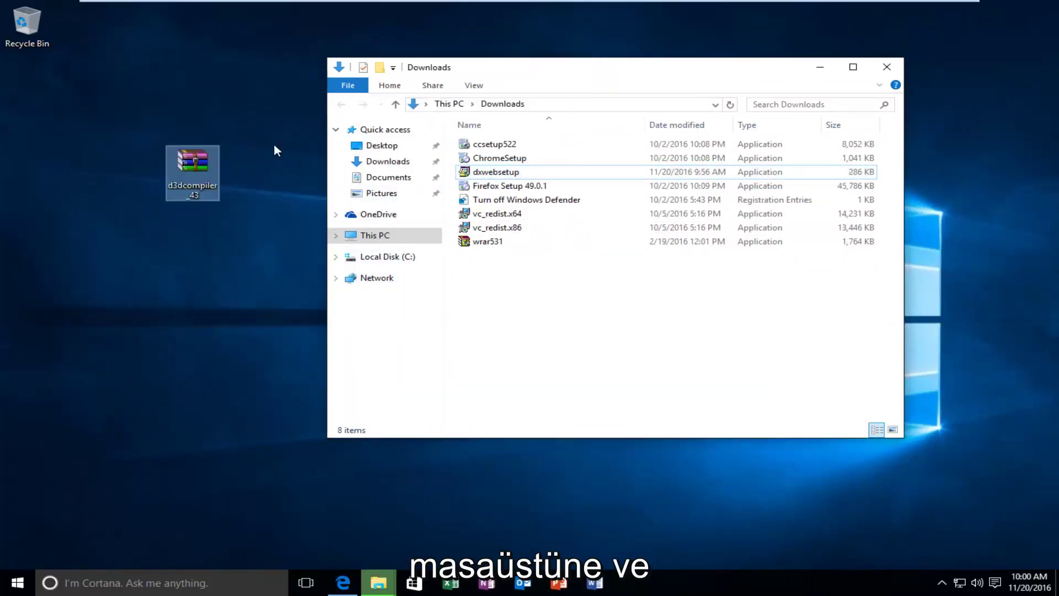
click(897, 67)
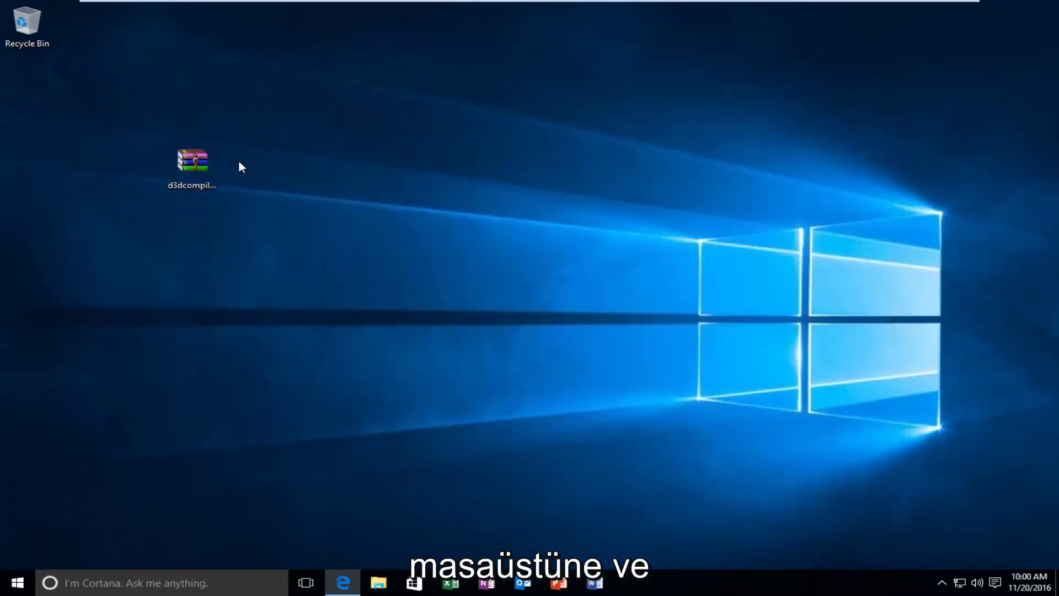
Extract D3DCompiler_43.dll from the d3dcompiler_43 zip onto the desktop with WinRAR, then close WinRAR.
double_click(196, 163)
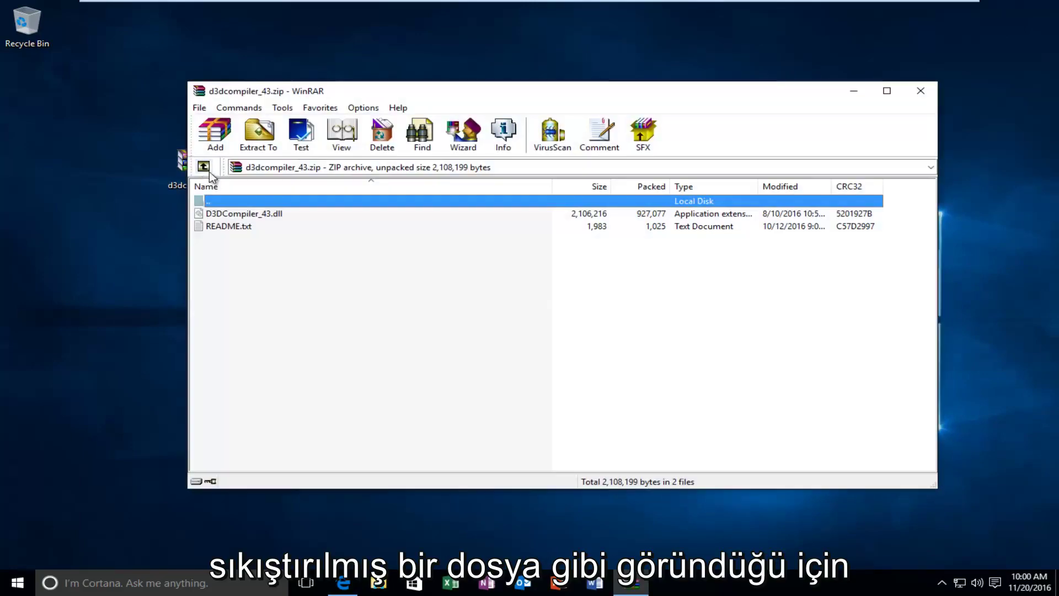
click(241, 215)
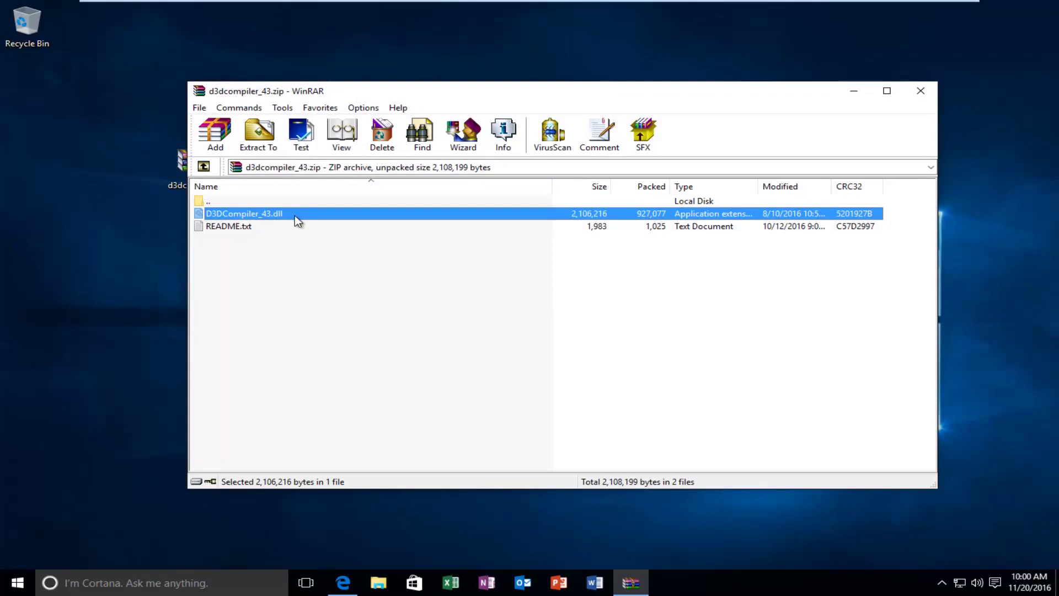
drag(250, 213, 157, 226)
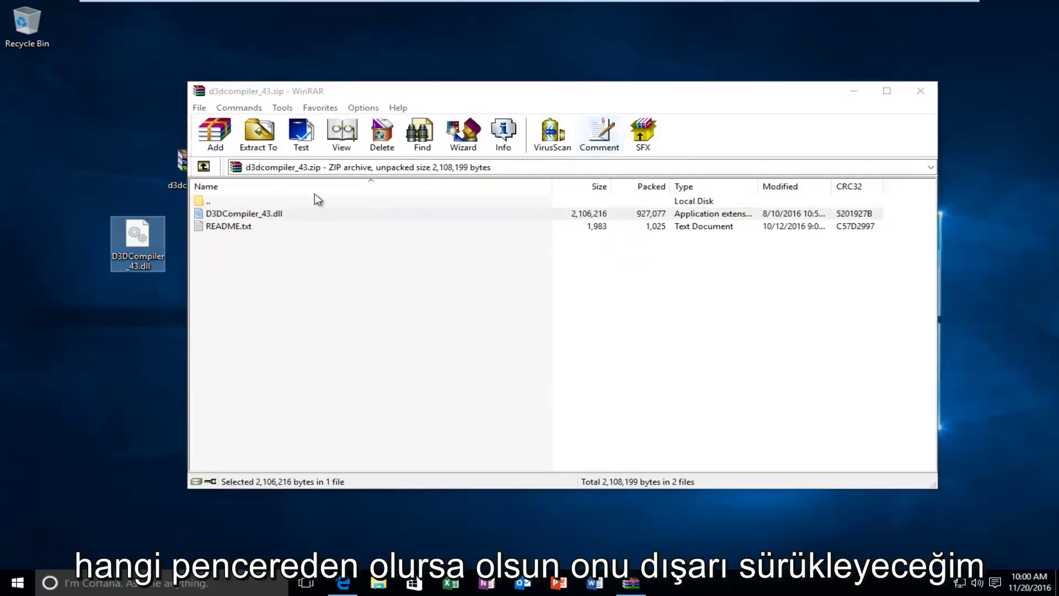
click(302, 91)
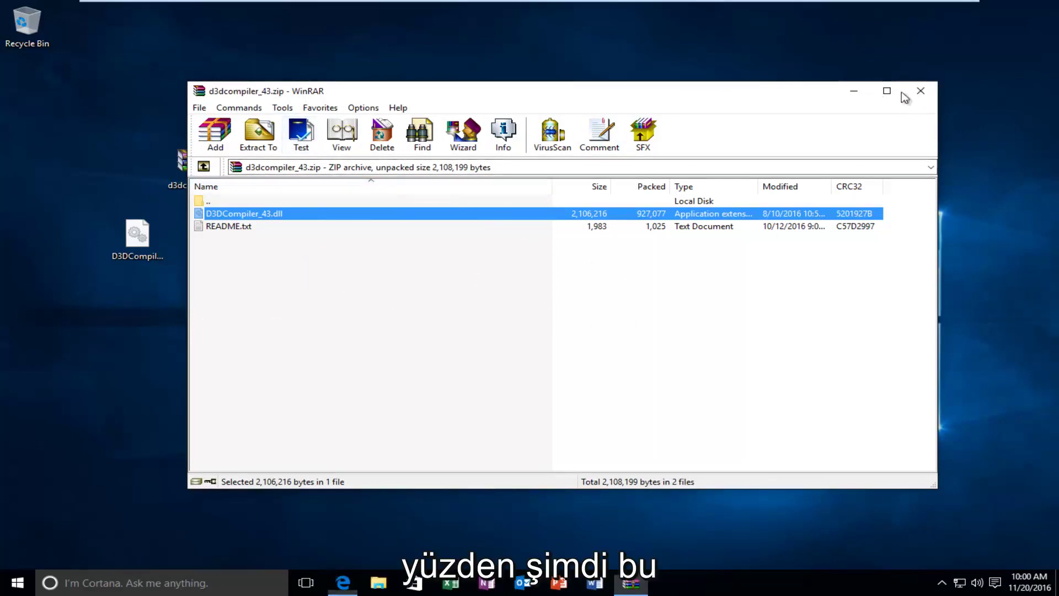
click(921, 90)
click(120, 249)
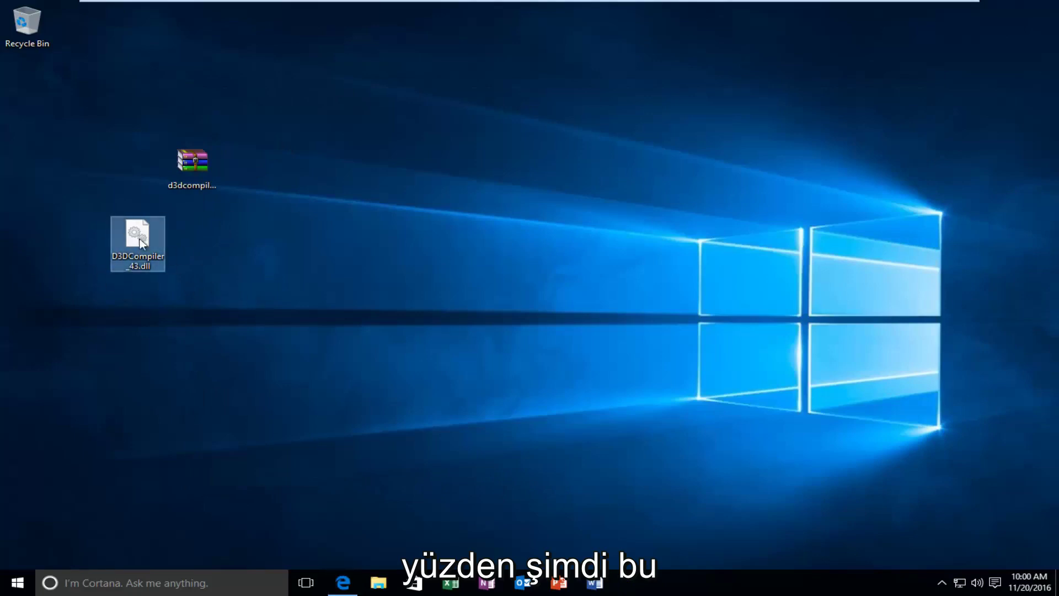
Move the archive icon to the desktop's top-left and browse to Local Disk (C:) in File Explorer.
drag(192, 161, 32, 97)
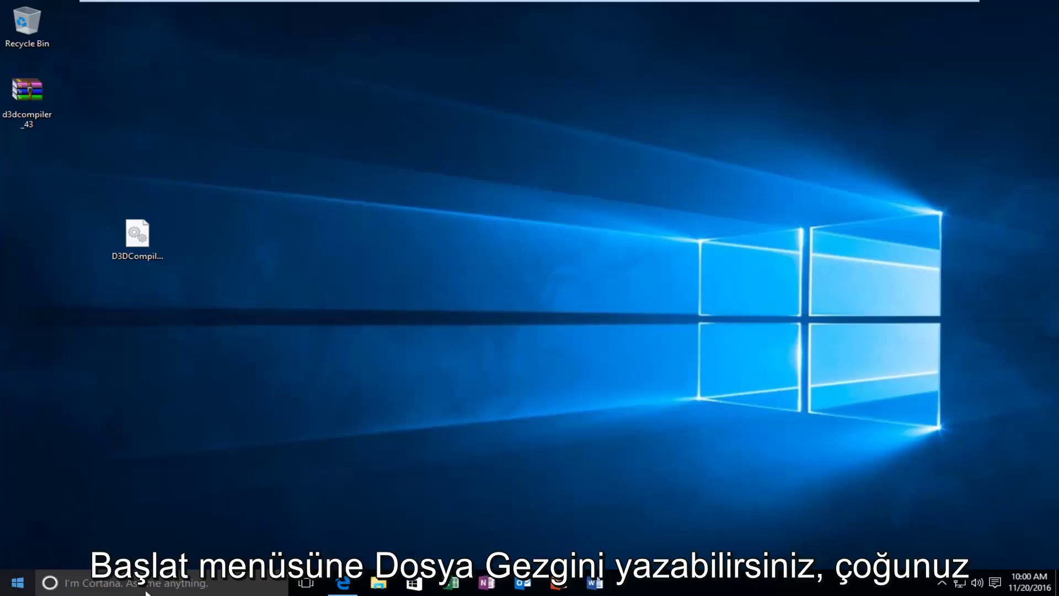
click(380, 584)
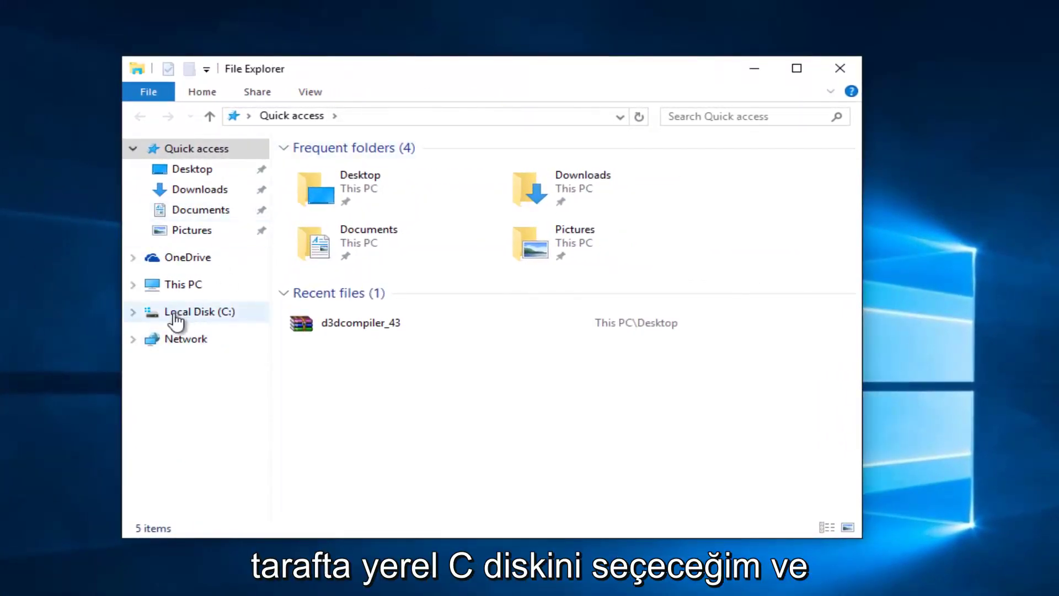
click(198, 314)
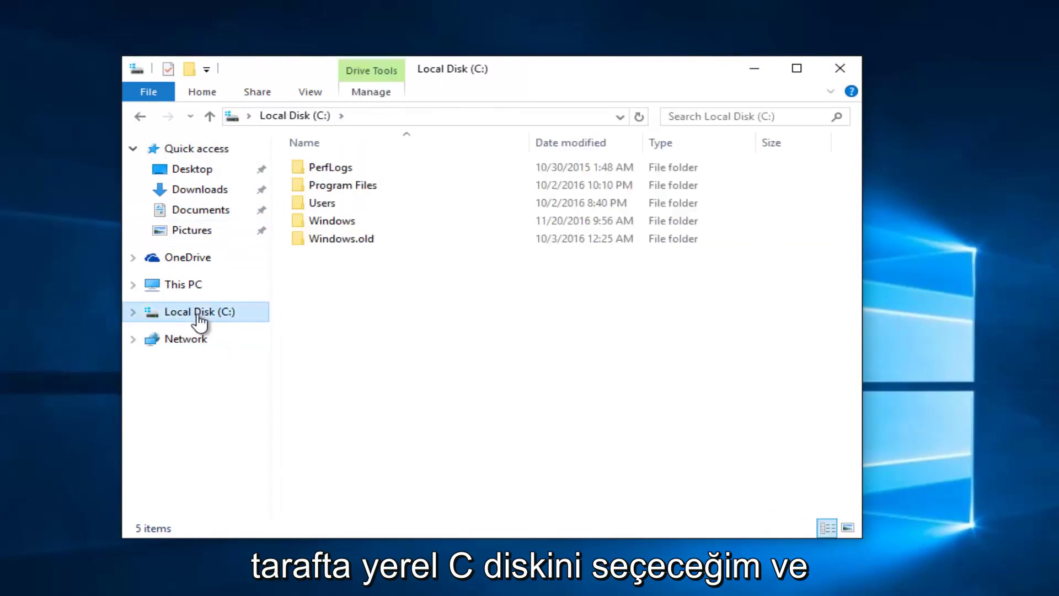
Open the C:\Windows\System32 folder beside the DLL on the desktop.
double_click(324, 222)
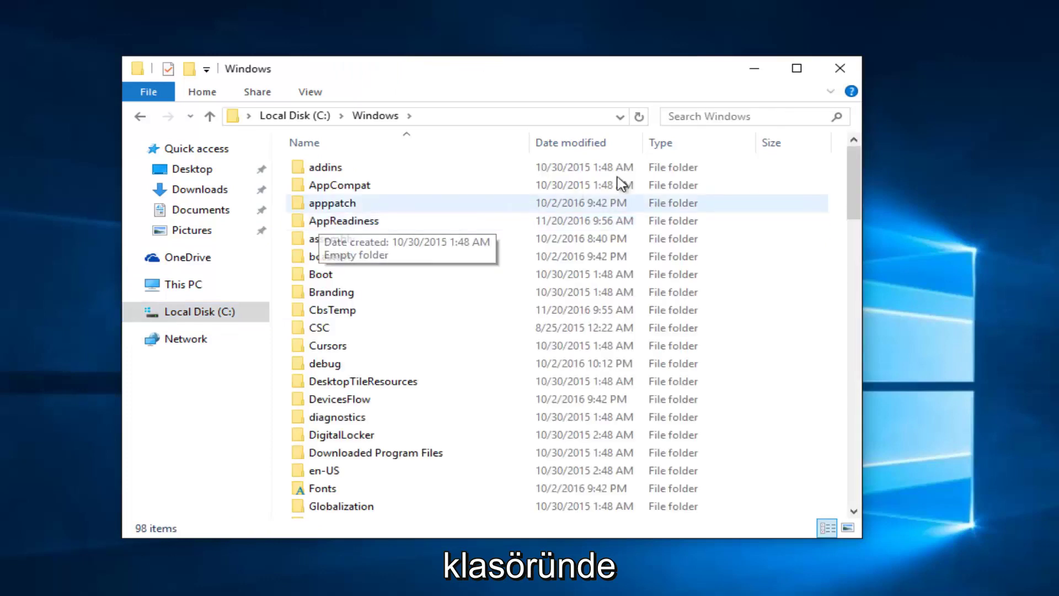
drag(852, 187, 846, 348)
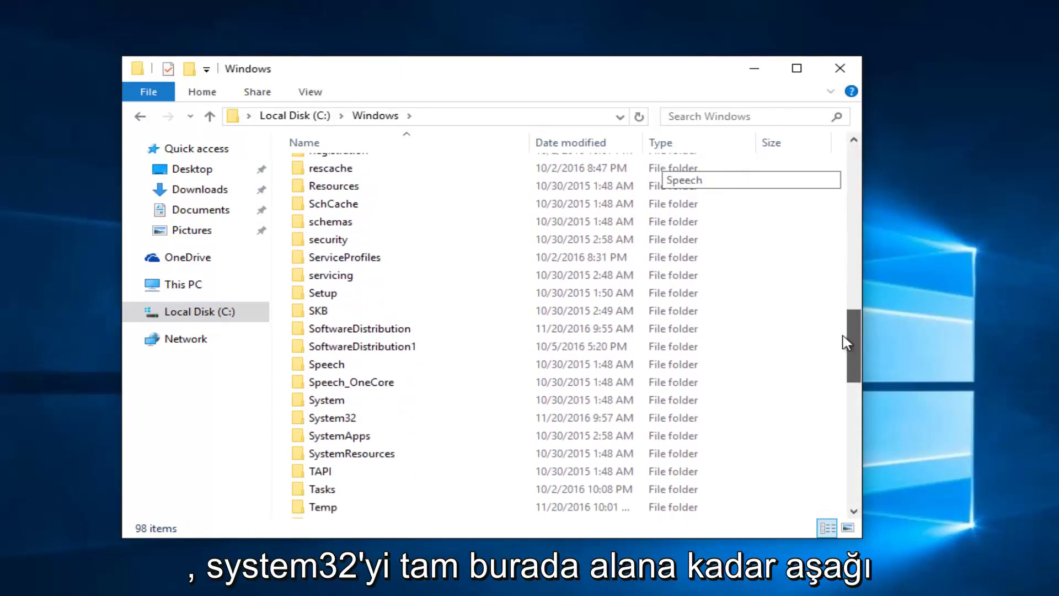
double_click(330, 419)
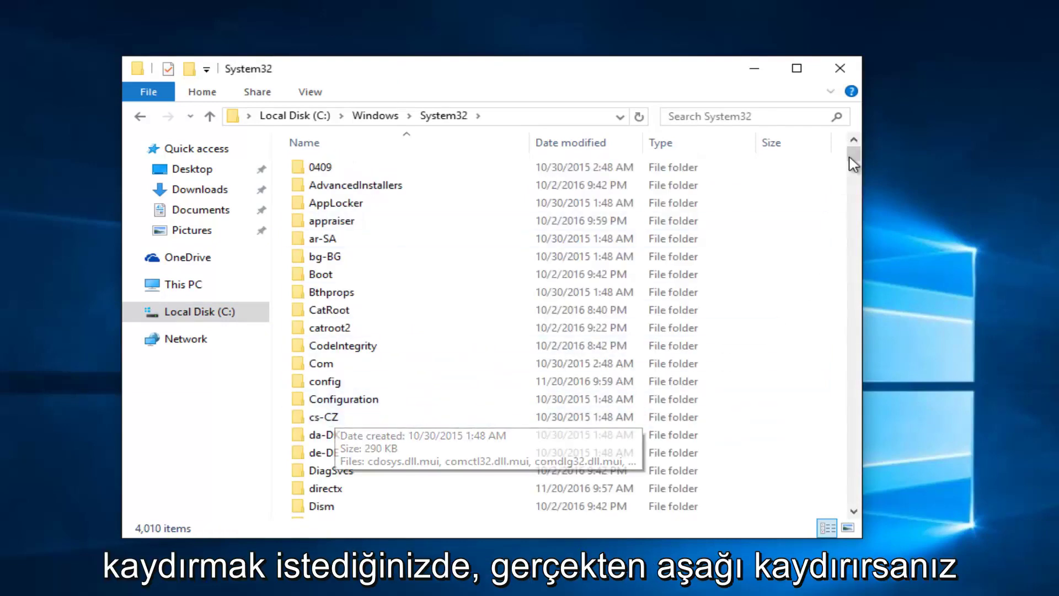
drag(853, 154, 858, 257)
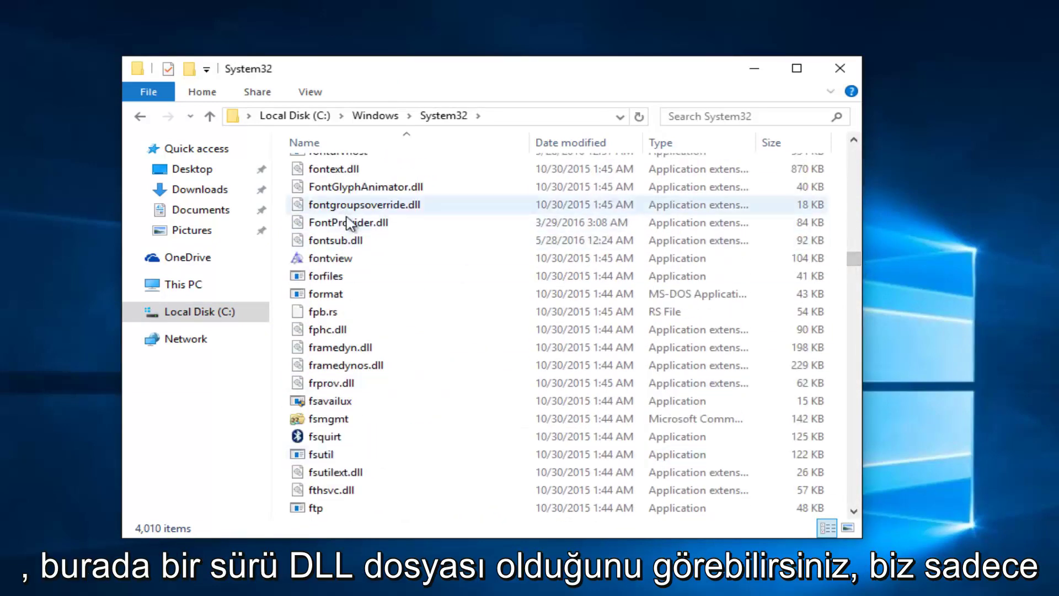
scroll(350, 230, up, 1)
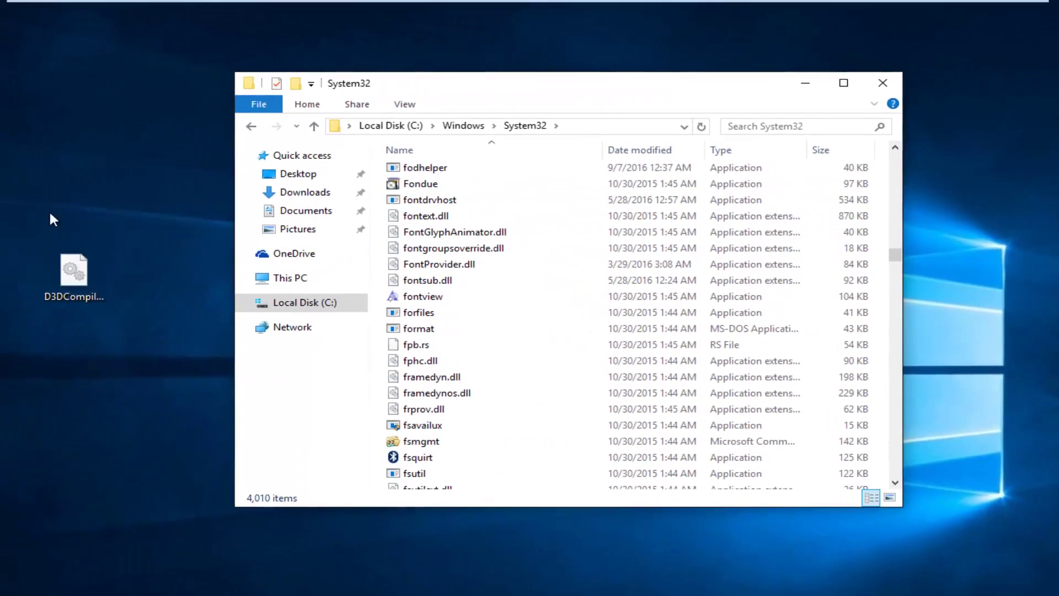
click(73, 273)
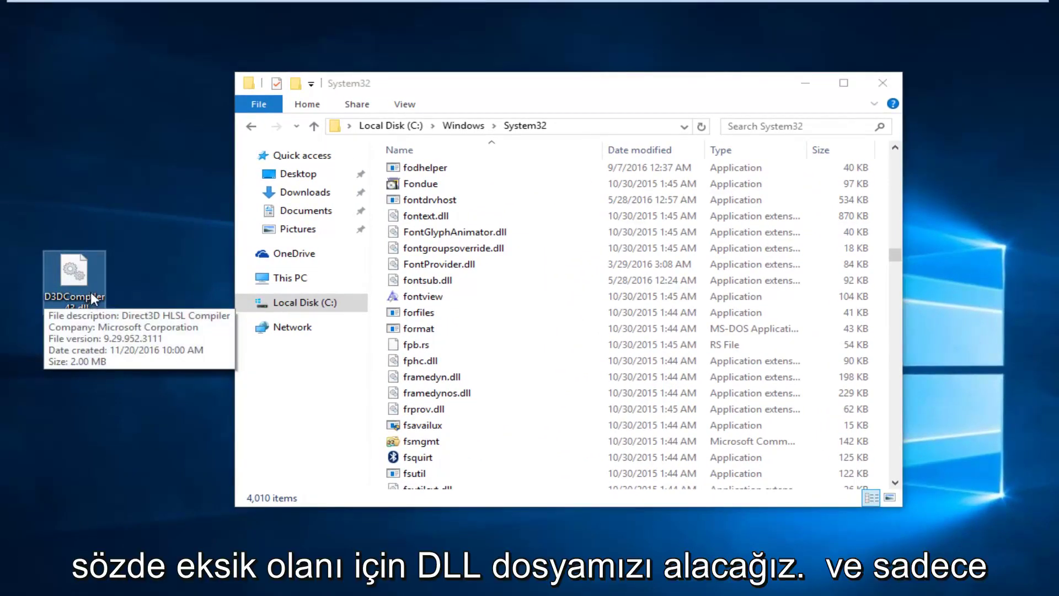
Move D3DCompiler_43.dll into System32, replacing the existing copy with administrator permission.
drag(80, 284, 468, 378)
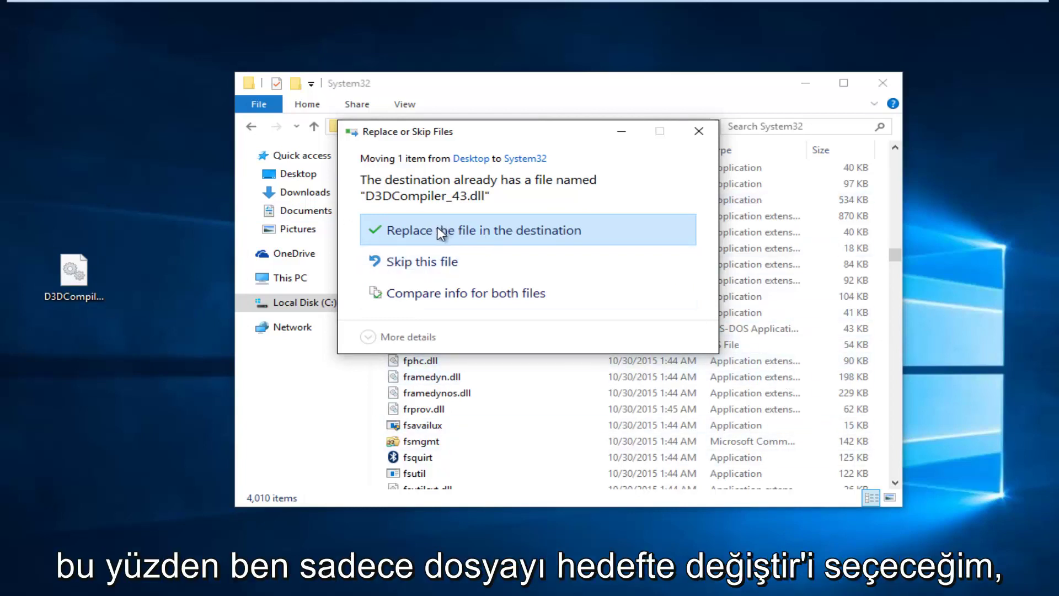
click(492, 230)
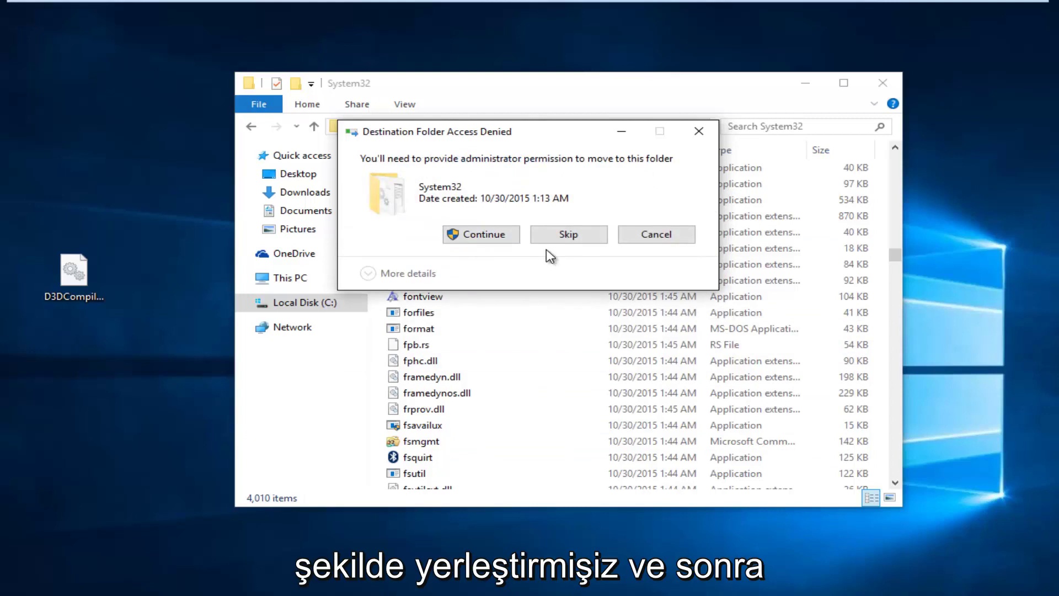
click(486, 236)
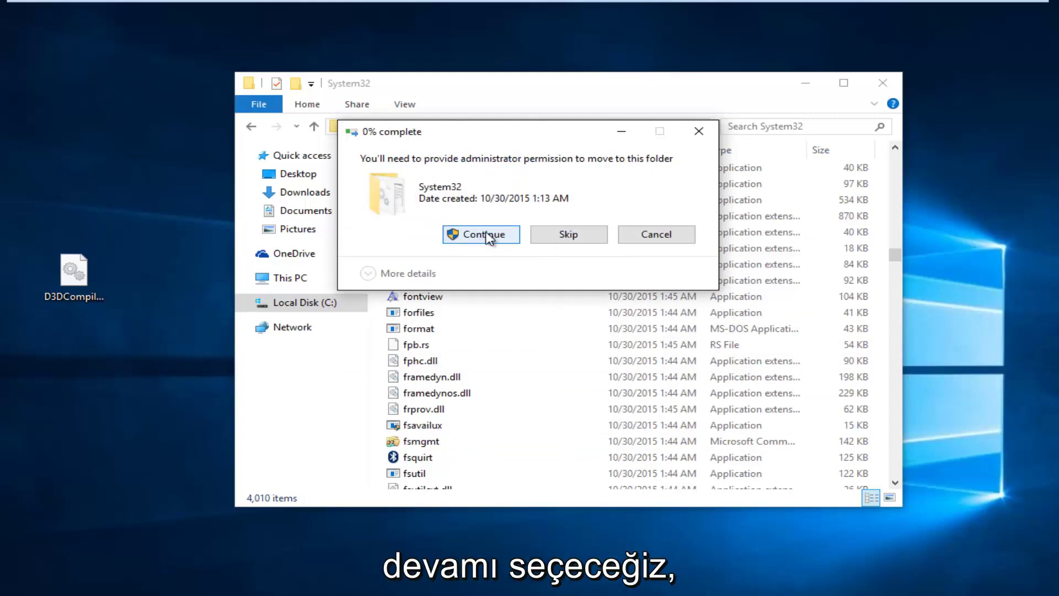